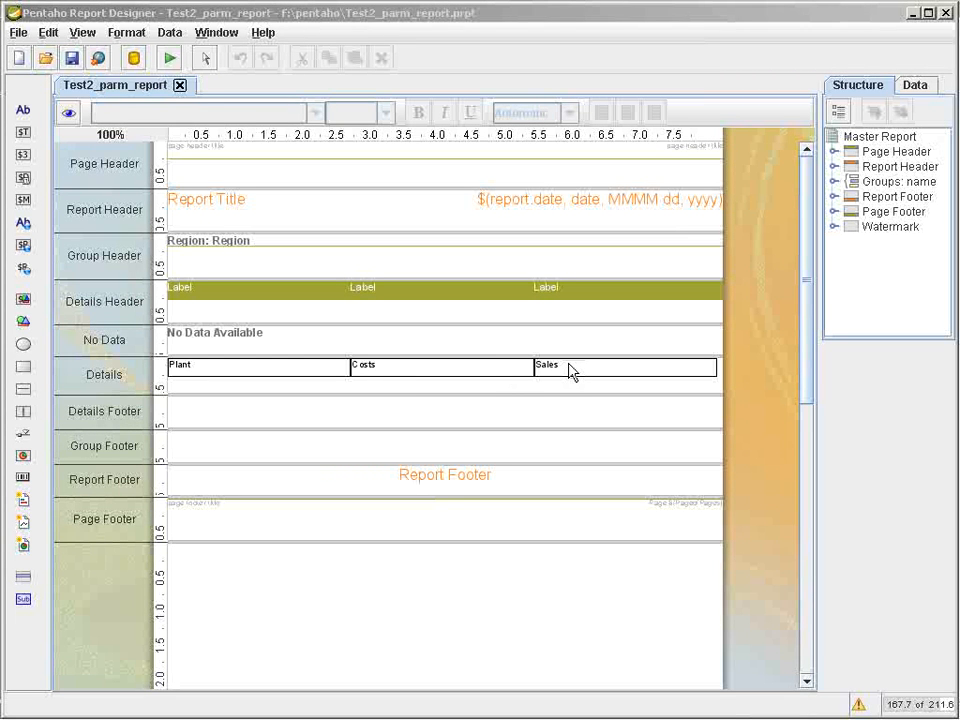
# Try reordering the columns with the Report Wizard by moving Sales above Costs, and close the newly generated report.
pyautogui.click(48, 32)
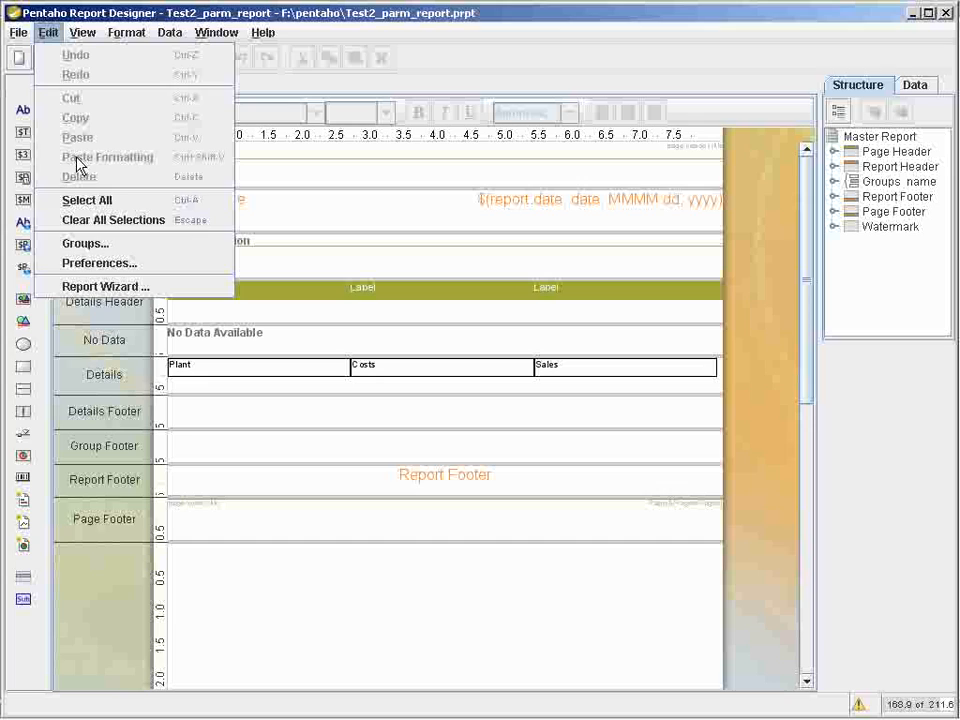
pyautogui.click(113, 285)
pyautogui.click(588, 418)
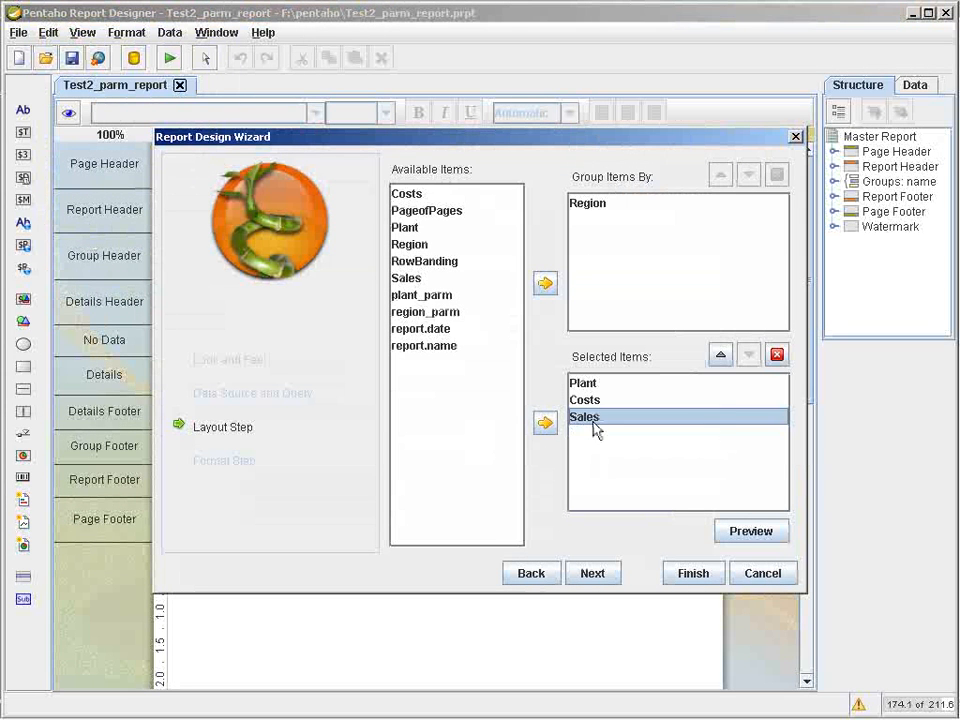
pyautogui.click(721, 357)
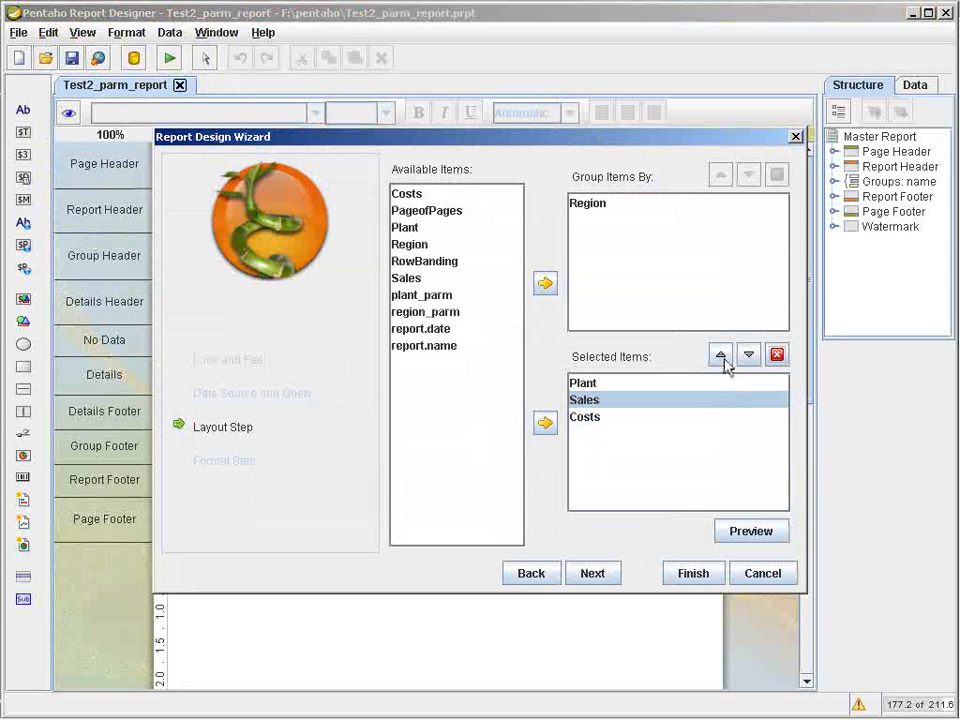
pyautogui.click(697, 574)
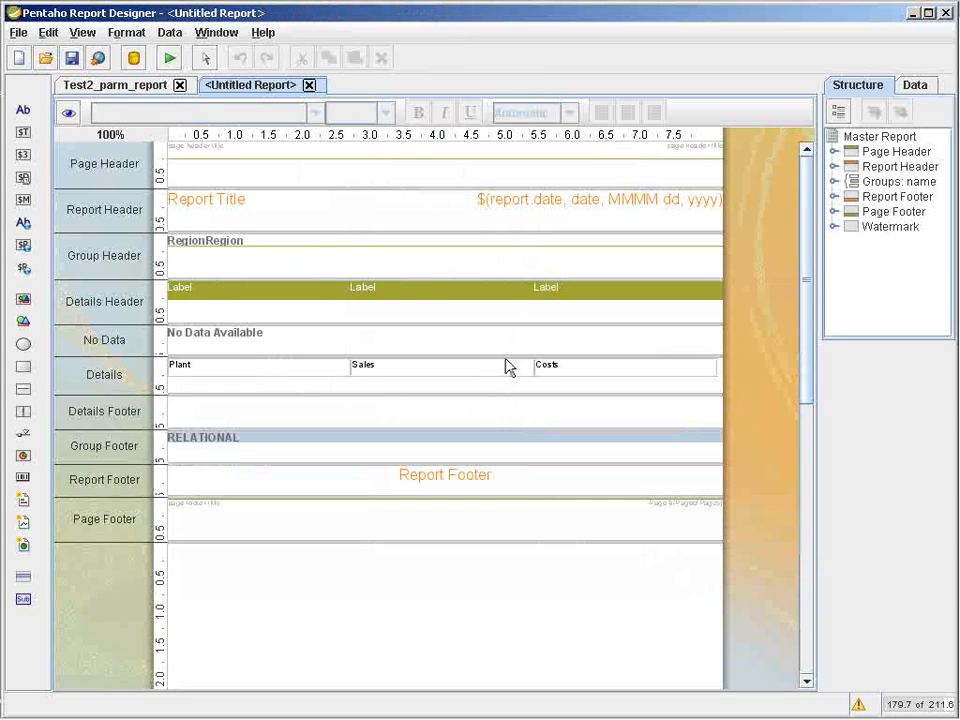
pyautogui.click(309, 85)
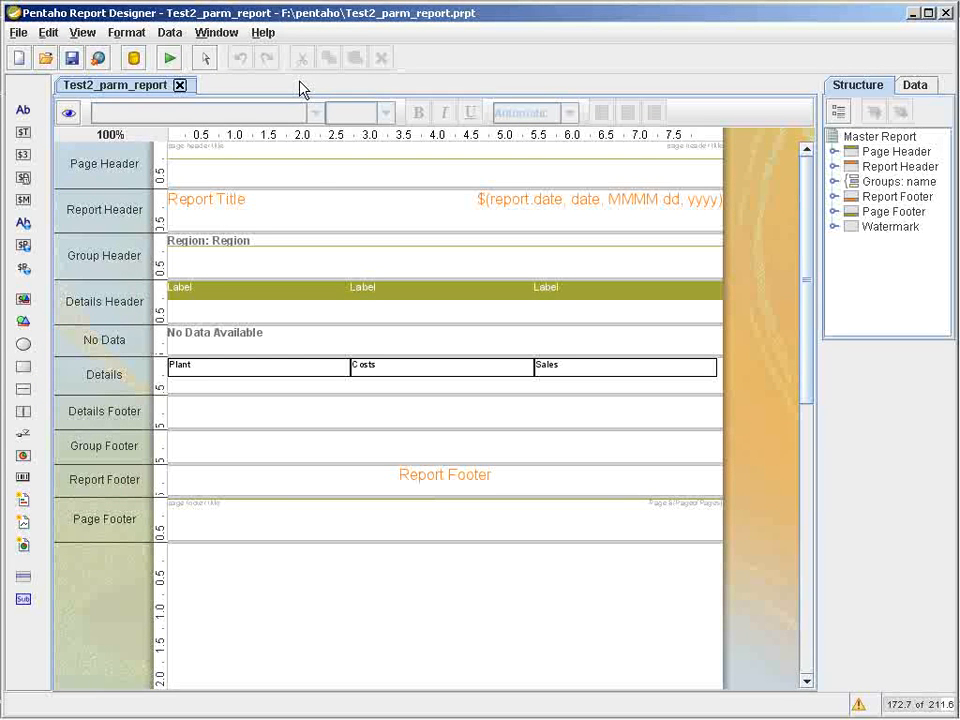
# Set the Details Header's layout to canvas and enlarge the Details band to about 2 inches high.
pyautogui.moveTo(818, 327); pyautogui.dragTo(692, 328)
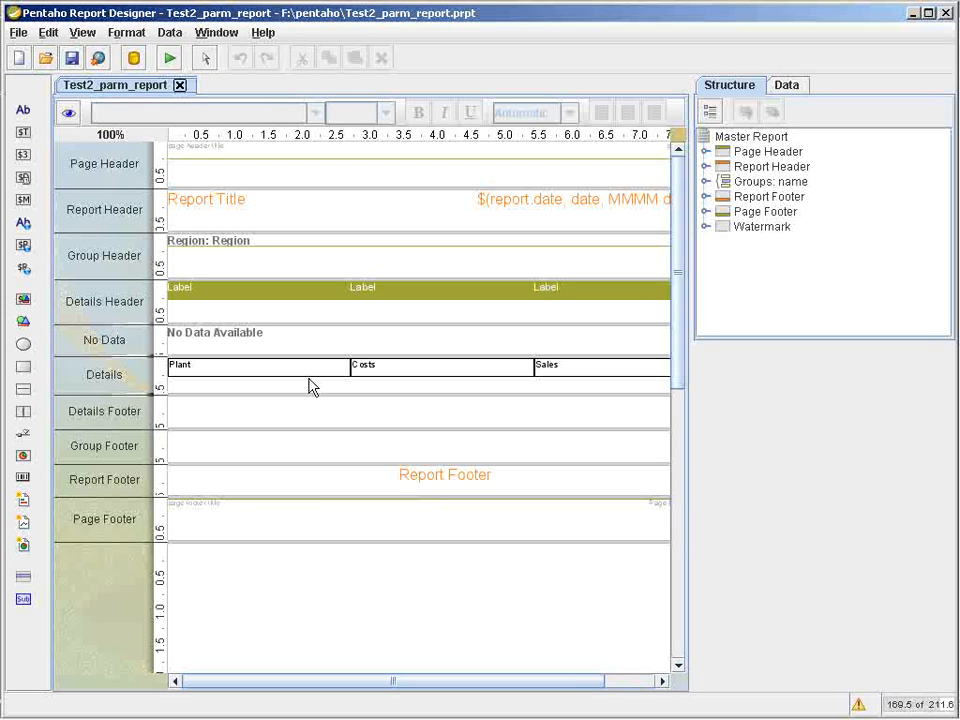
pyautogui.click(706, 182)
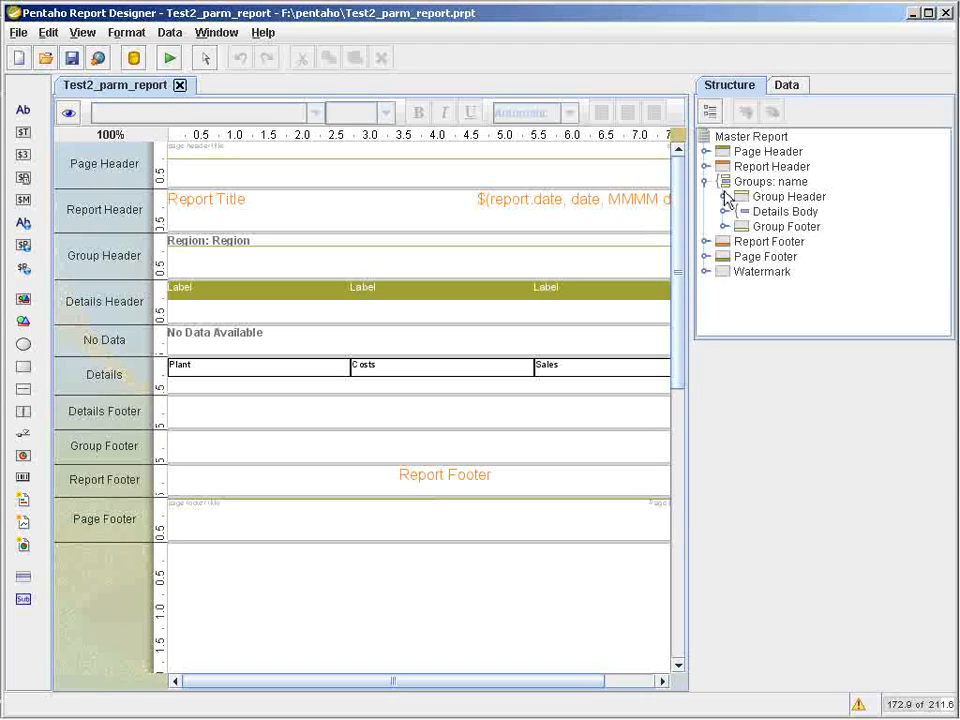
pyautogui.click(723, 196)
pyautogui.click(725, 242)
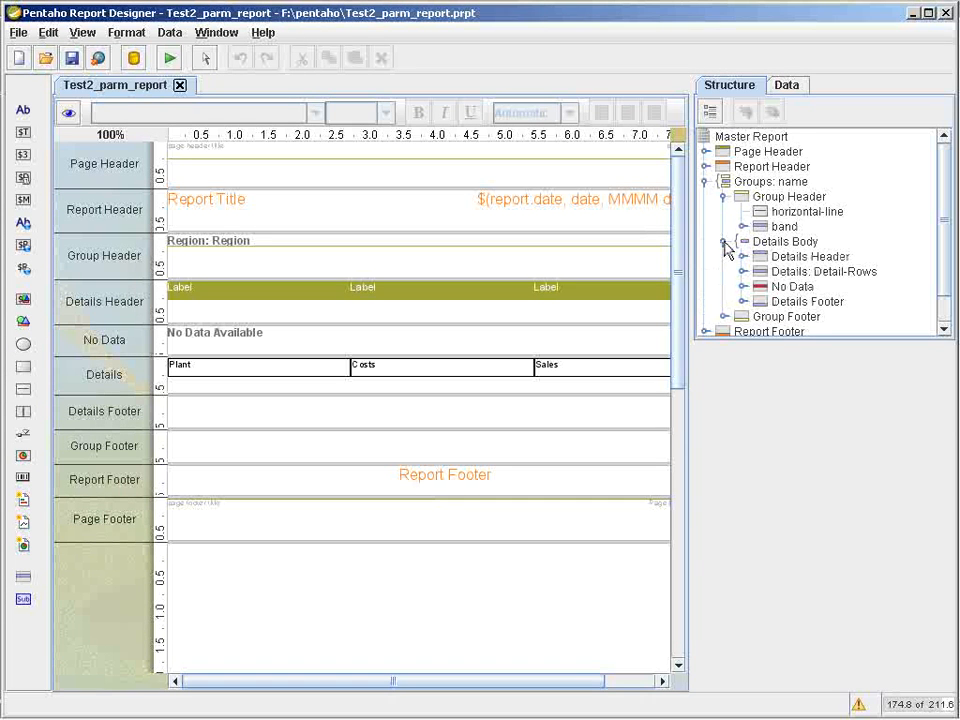
pyautogui.click(776, 258)
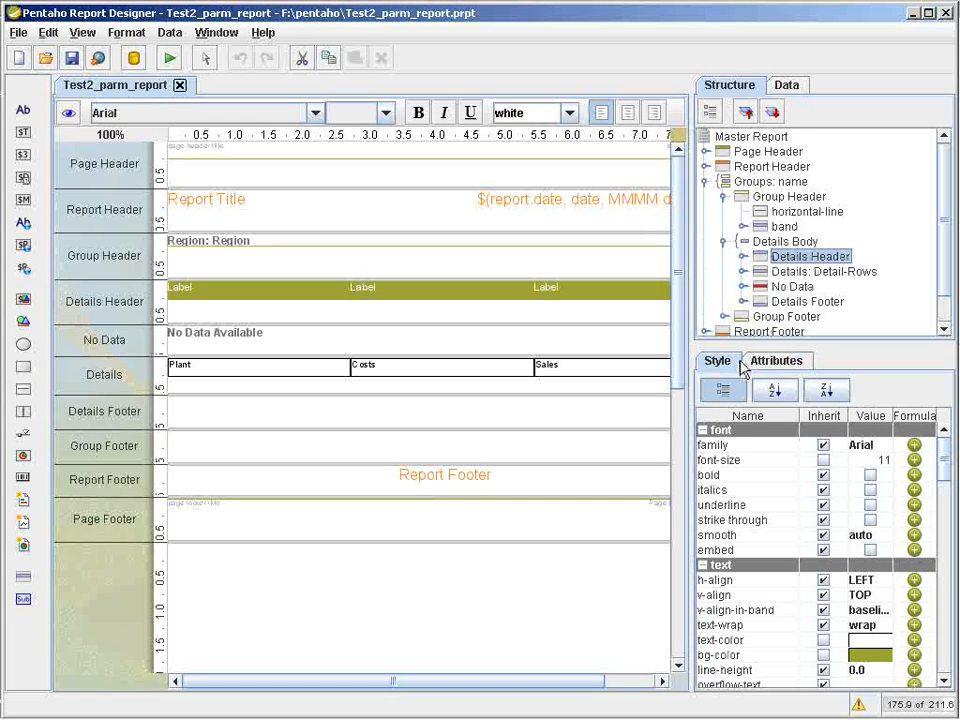
pyautogui.moveTo(948, 470); pyautogui.dragTo(939, 541)
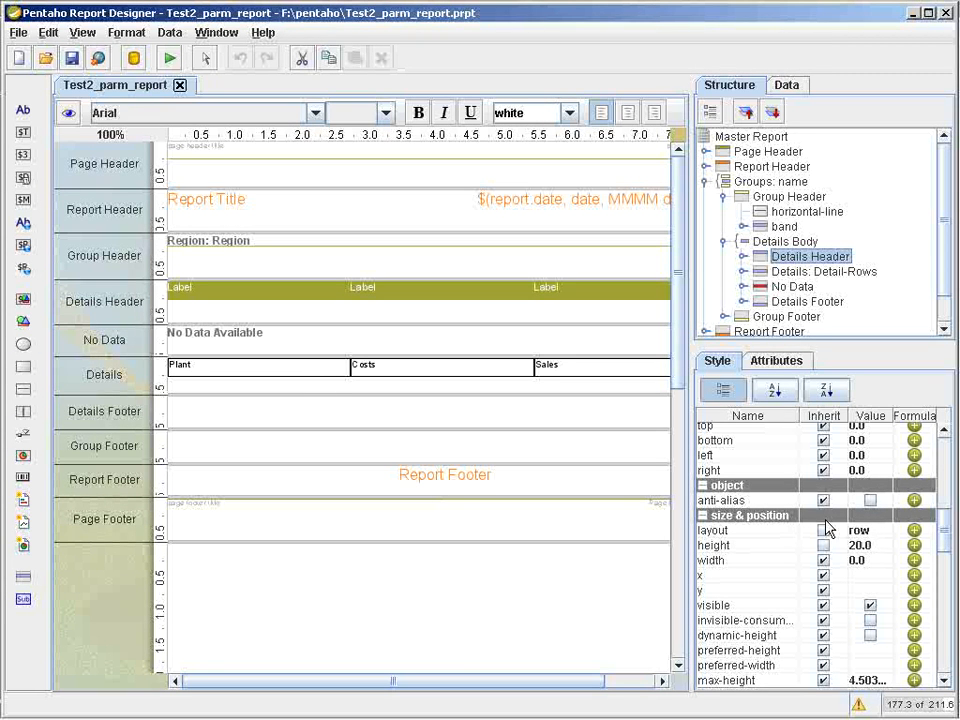
pyautogui.moveTo(156, 397); pyautogui.dragTo(156, 490)
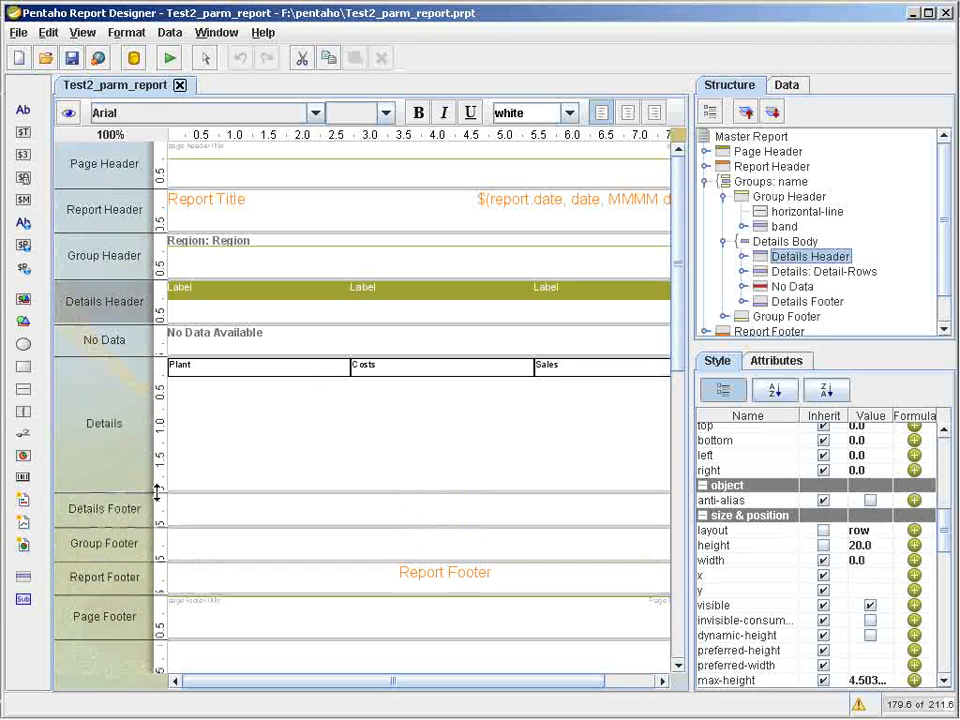
pyautogui.click(883, 531)
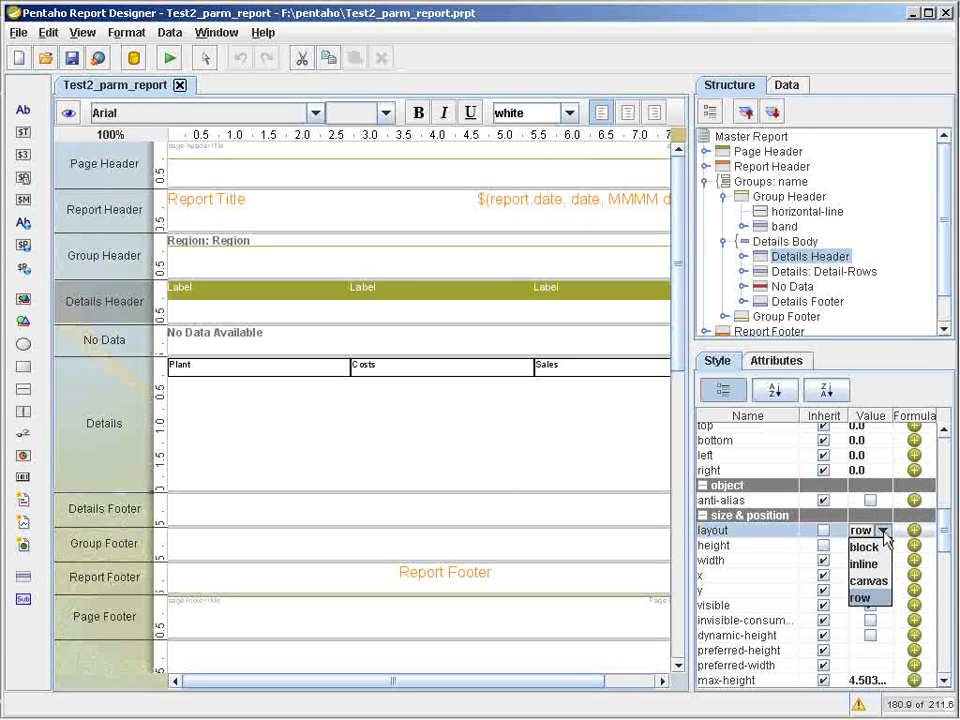
pyautogui.click(884, 582)
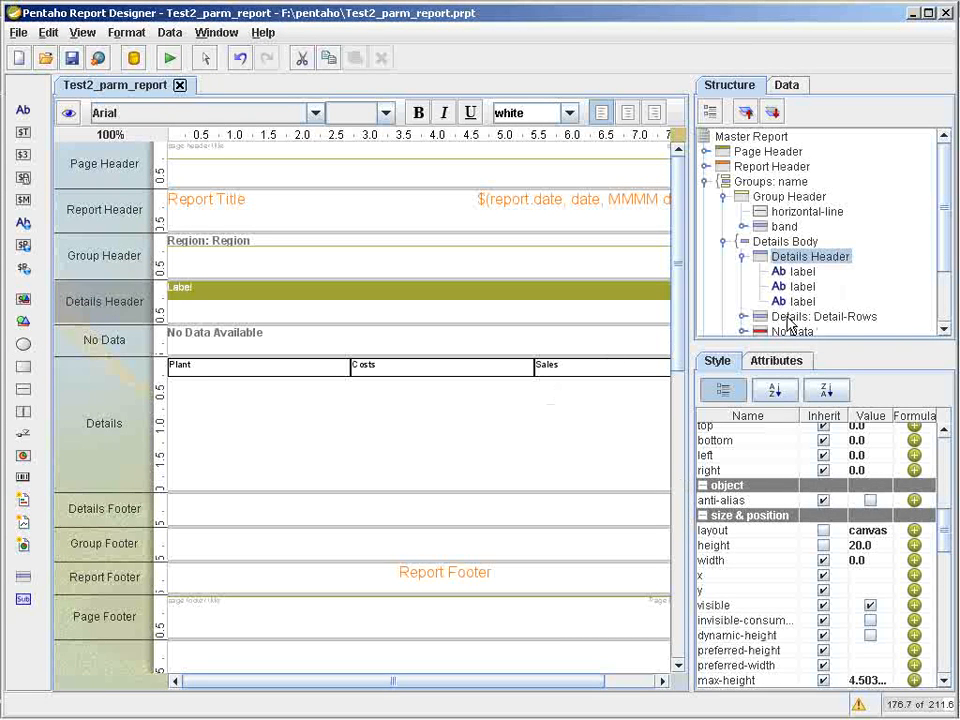
# Set the layout of the Details band (Detail-Rows) to canvas.
pyautogui.click(755, 318)
pyautogui.click(744, 317)
pyautogui.moveTo(947, 245); pyautogui.dragTo(949, 272)
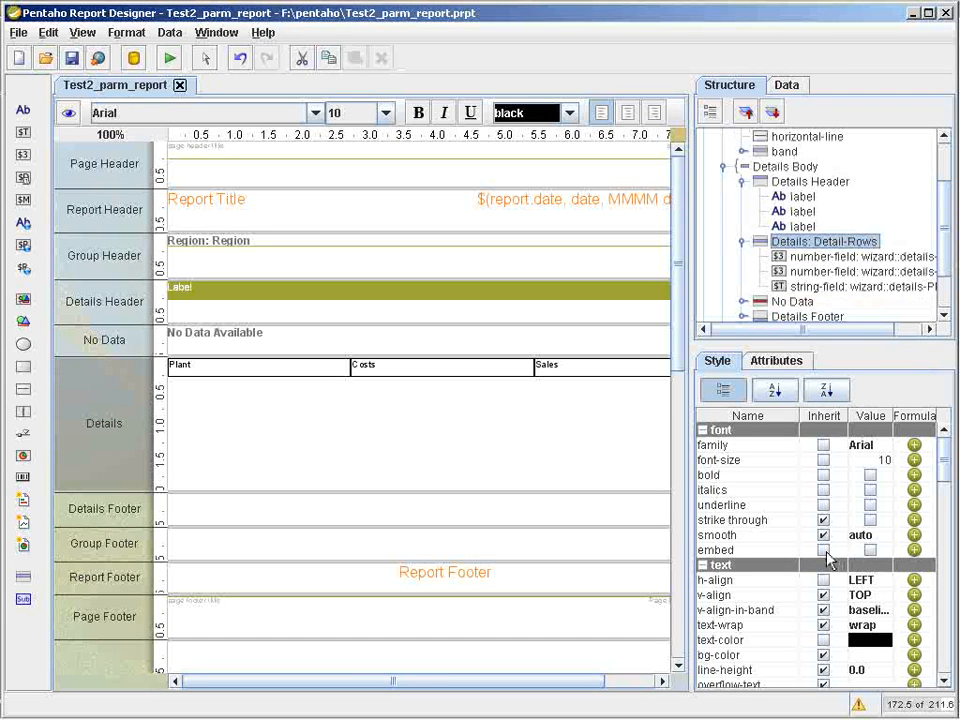
pyautogui.moveTo(948, 472); pyautogui.dragTo(944, 529)
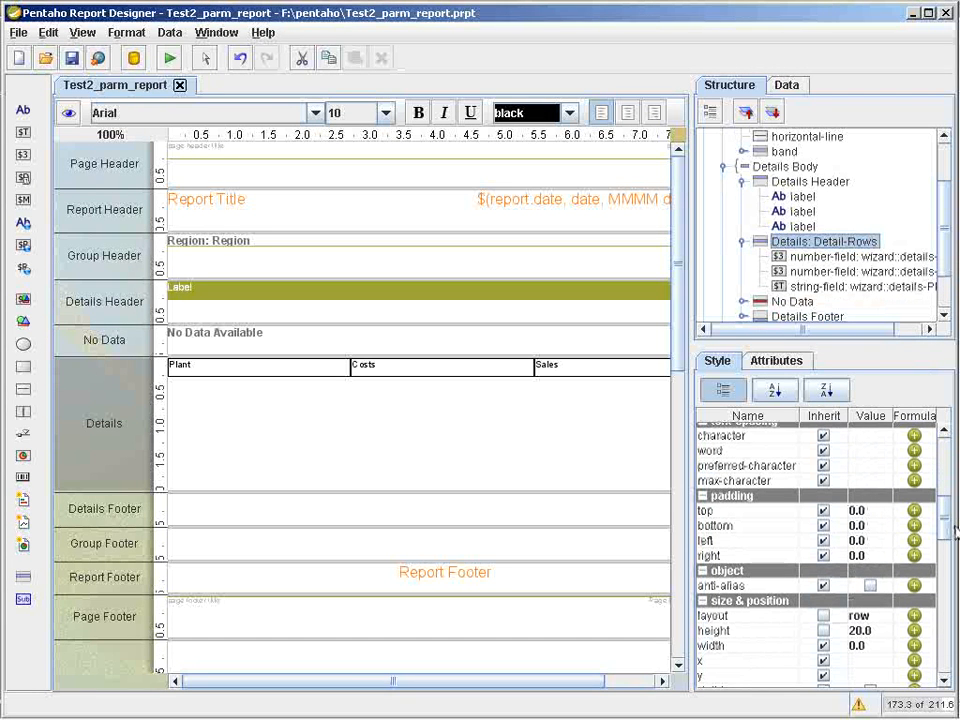
pyautogui.click(886, 617)
pyautogui.click(866, 662)
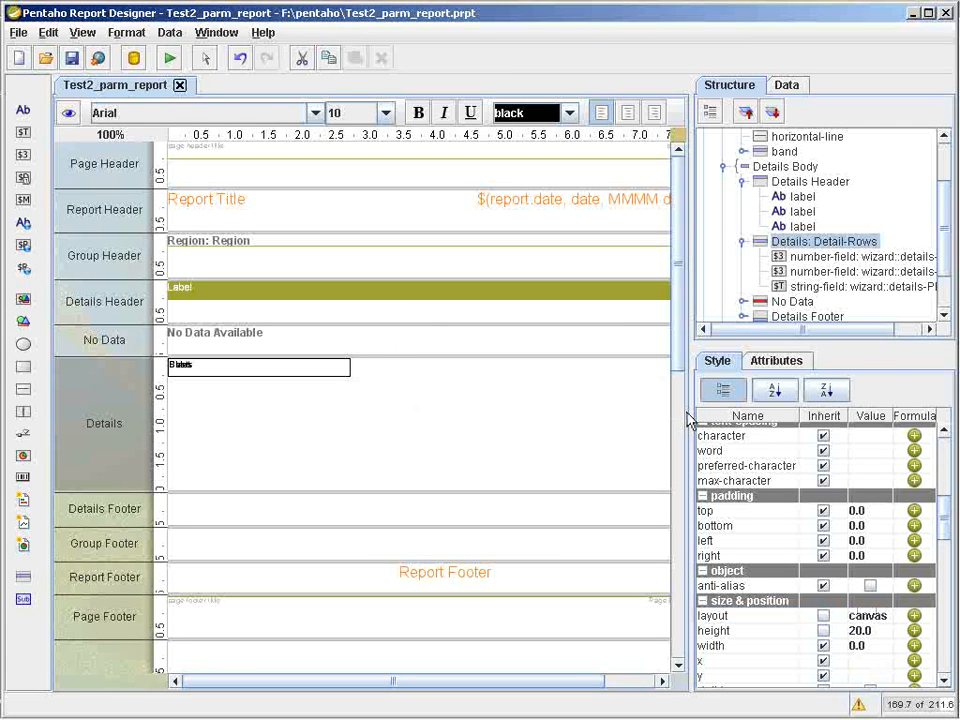
# Separate the overlapping detail fields, placing Sales directly after Plant at about 2.7 inches and Costs after it at about 5.2 inches.
pyautogui.moveTo(306, 374); pyautogui.dragTo(497, 360)
pyautogui.click(336, 371)
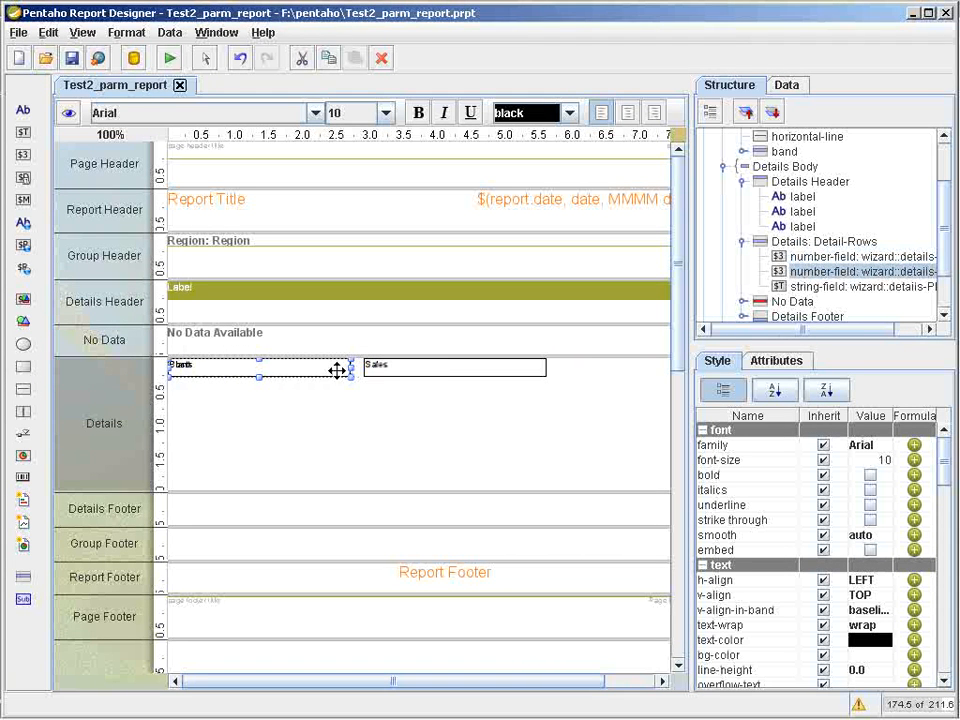
pyautogui.moveTo(313, 369); pyautogui.dragTo(658, 369)
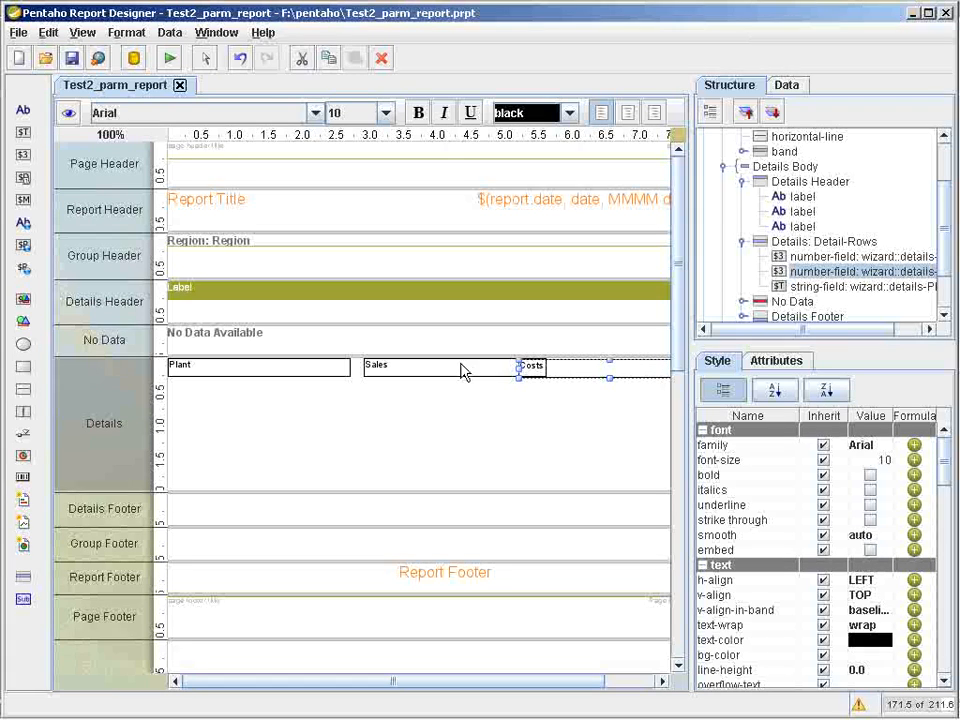
pyautogui.moveTo(459, 369); pyautogui.dragTo(446, 369)
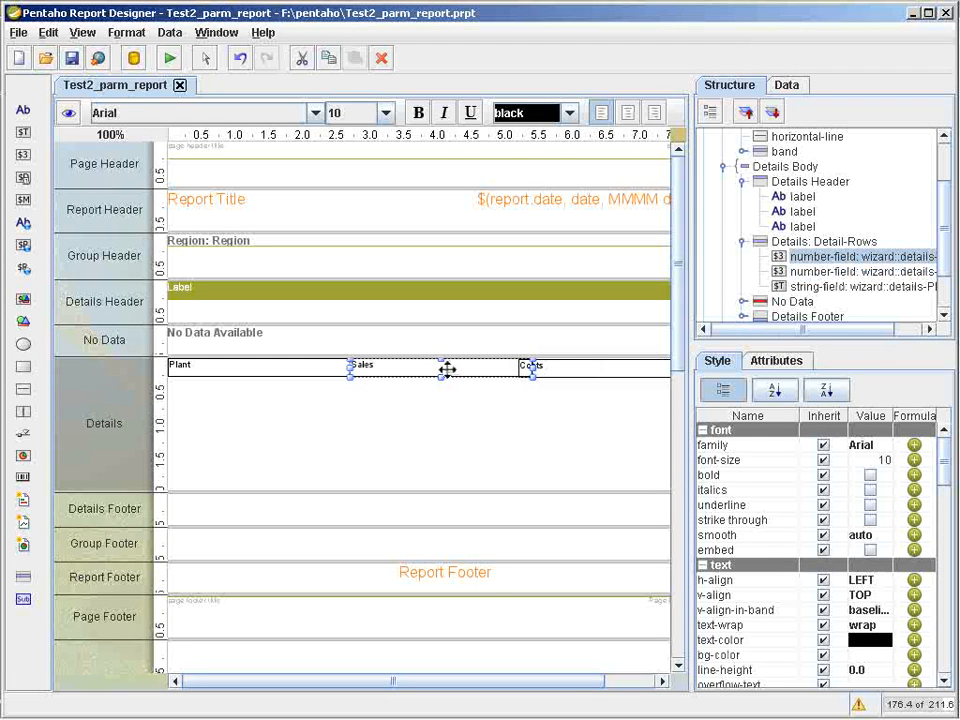
# Spread the overlapping Details Header labels to about 2.6 and 5.3 inches, and move the Costs field to the end of the Sales field.
pyautogui.moveTo(690, 405); pyautogui.dragTo(843, 405)
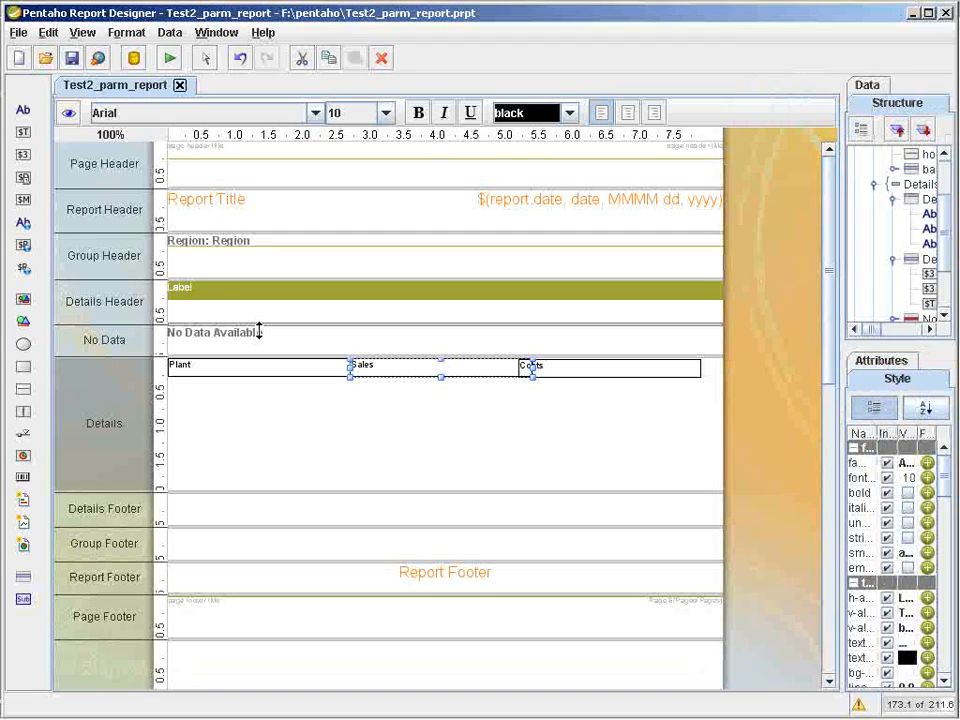
pyautogui.click(198, 289)
pyautogui.moveTo(198, 289); pyautogui.dragTo(380, 287)
pyautogui.moveTo(190, 288); pyautogui.dragTo(549, 283)
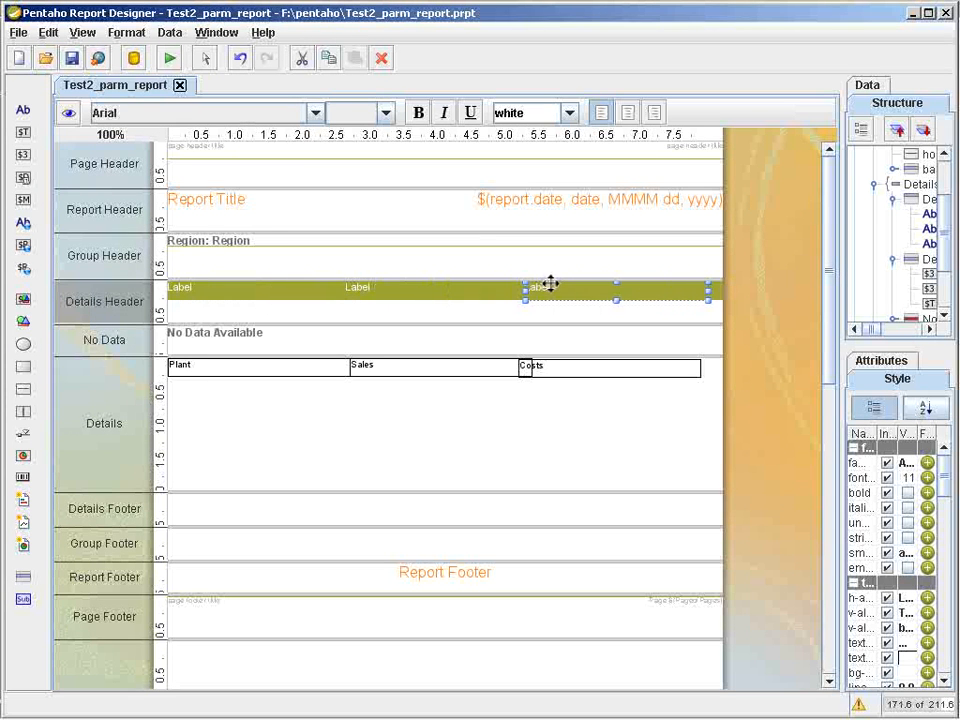
pyautogui.click(556, 368)
pyautogui.moveTo(556, 368); pyautogui.dragTo(572, 358)
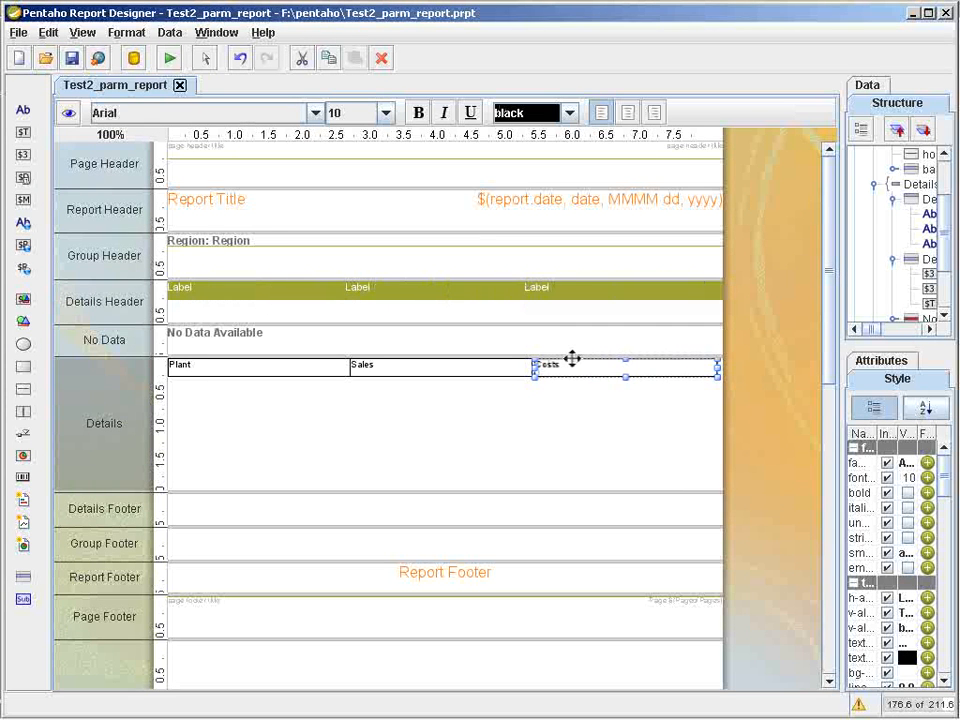
# Preview the report for regions WEST and EAST with plant Los Angeles, and return to the design view.
pyautogui.click(68, 113)
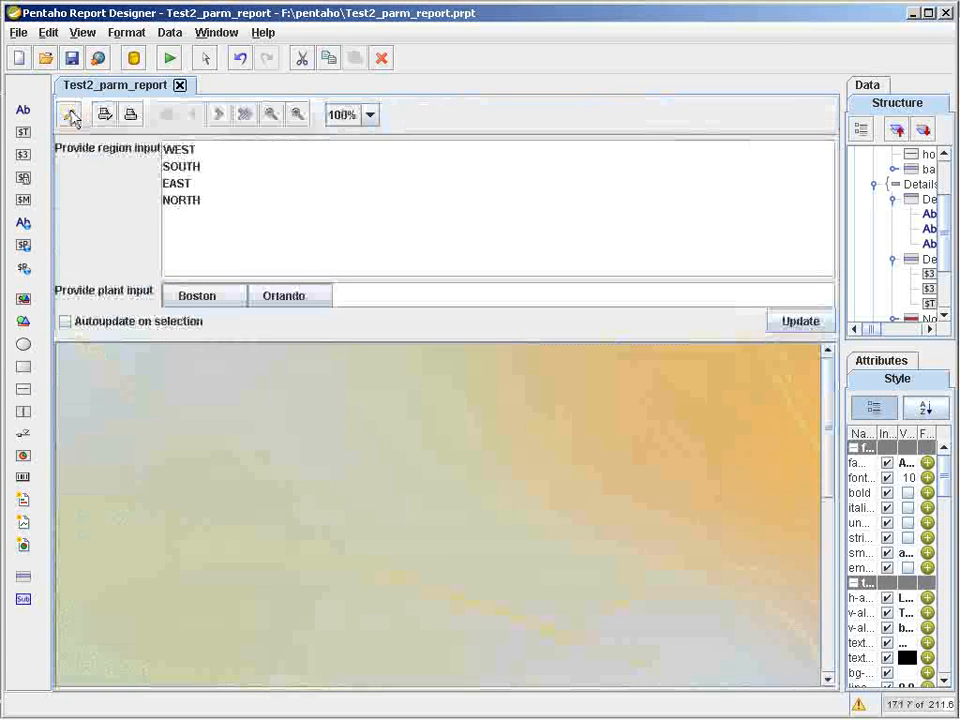
pyautogui.click(173, 150)
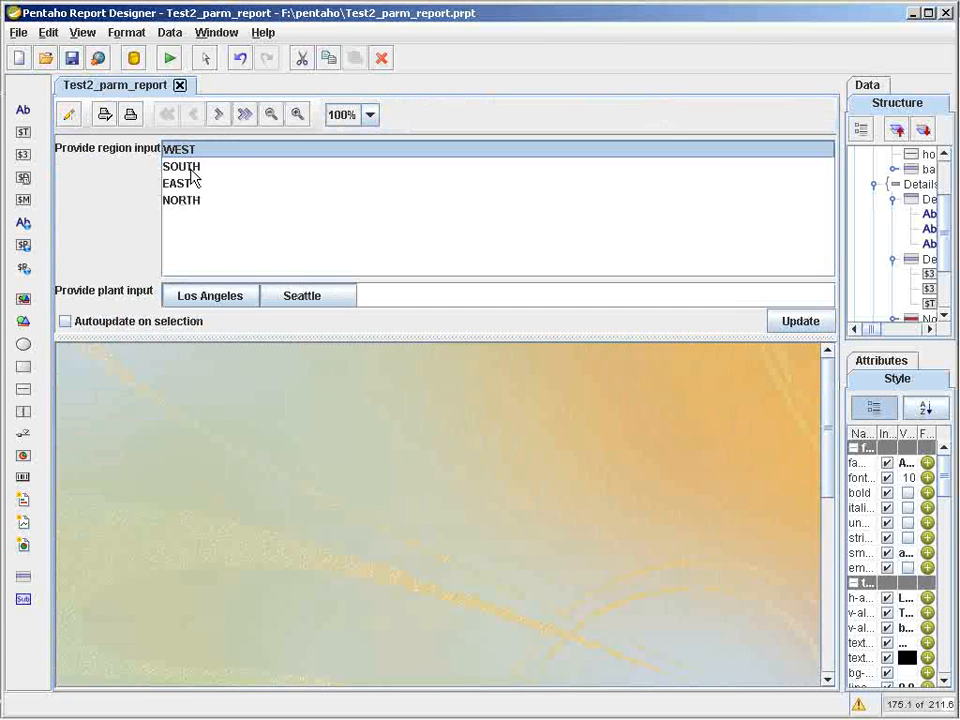
pyautogui.keyDown('ctrl'); pyautogui.click(191, 188); pyautogui.keyUp('ctrl')
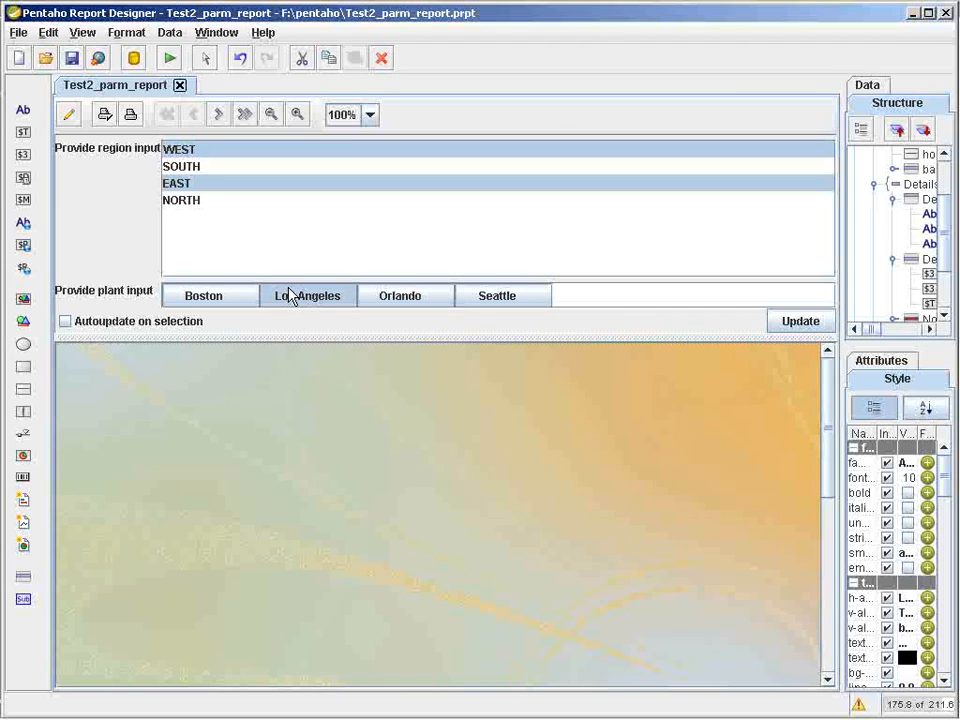
pyautogui.click(799, 321)
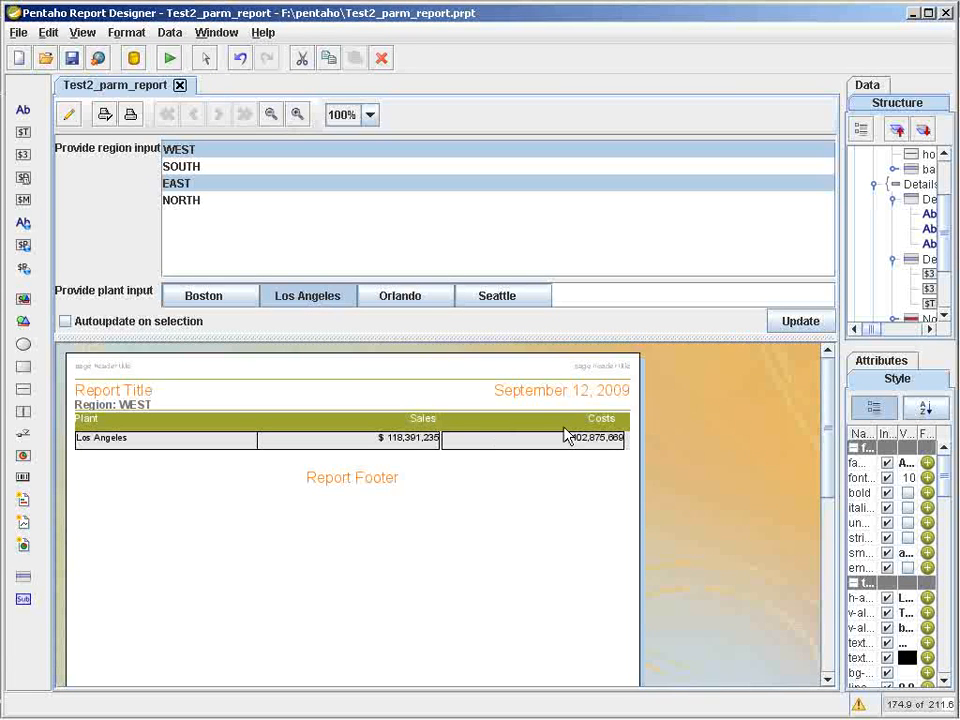
pyautogui.click(72, 115)
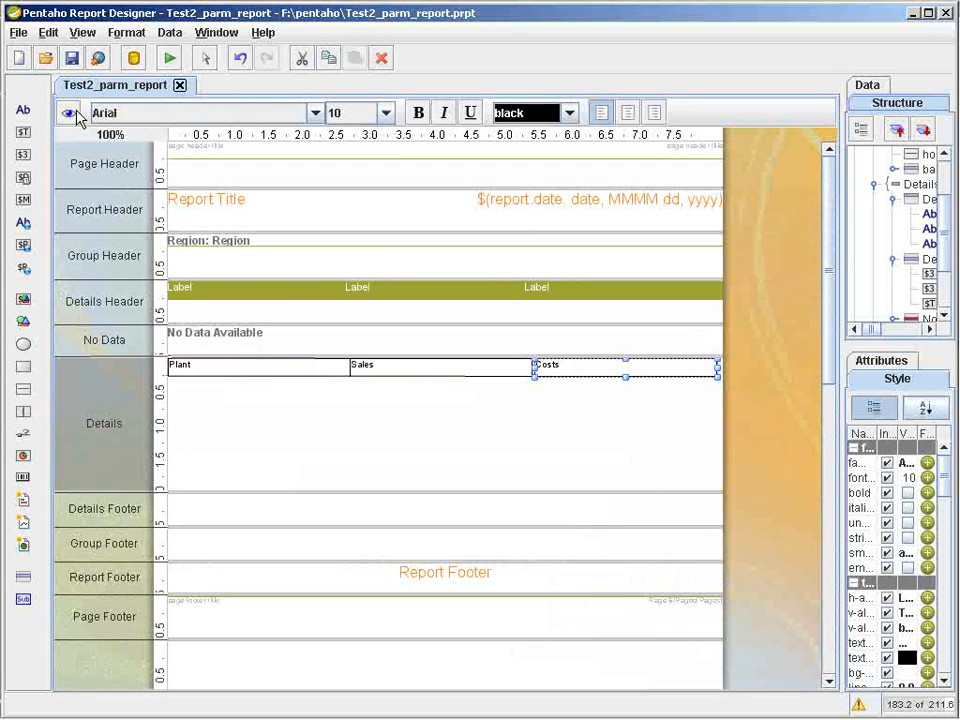
# Turn on Element Alignment Hints and shift the Sales field in the Details band slightly to the right.
pyautogui.click(81, 33)
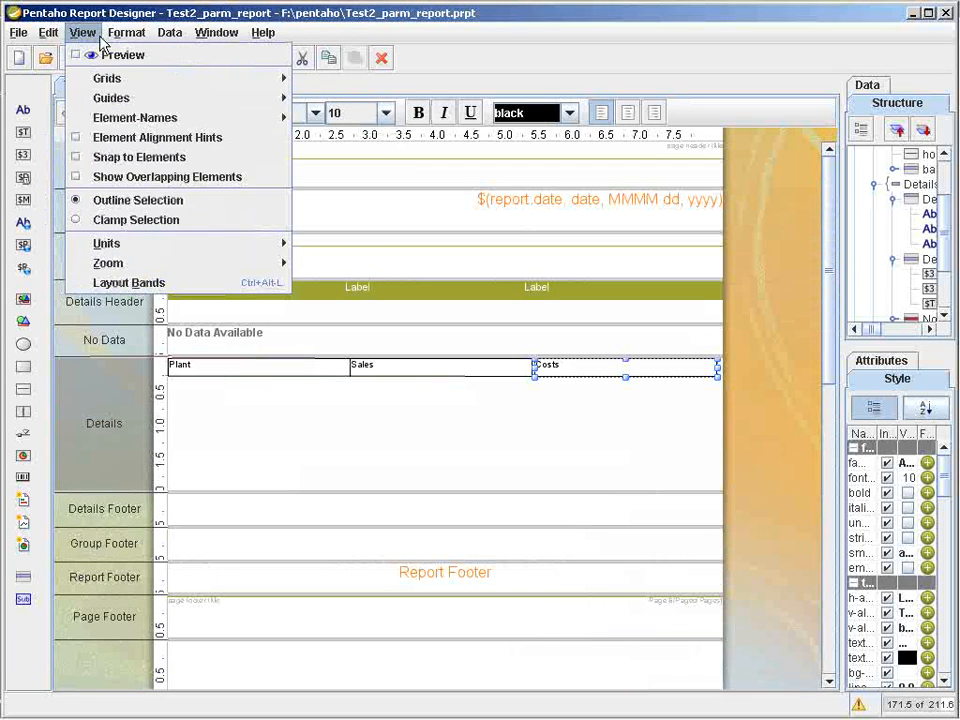
pyautogui.moveTo(128, 106)
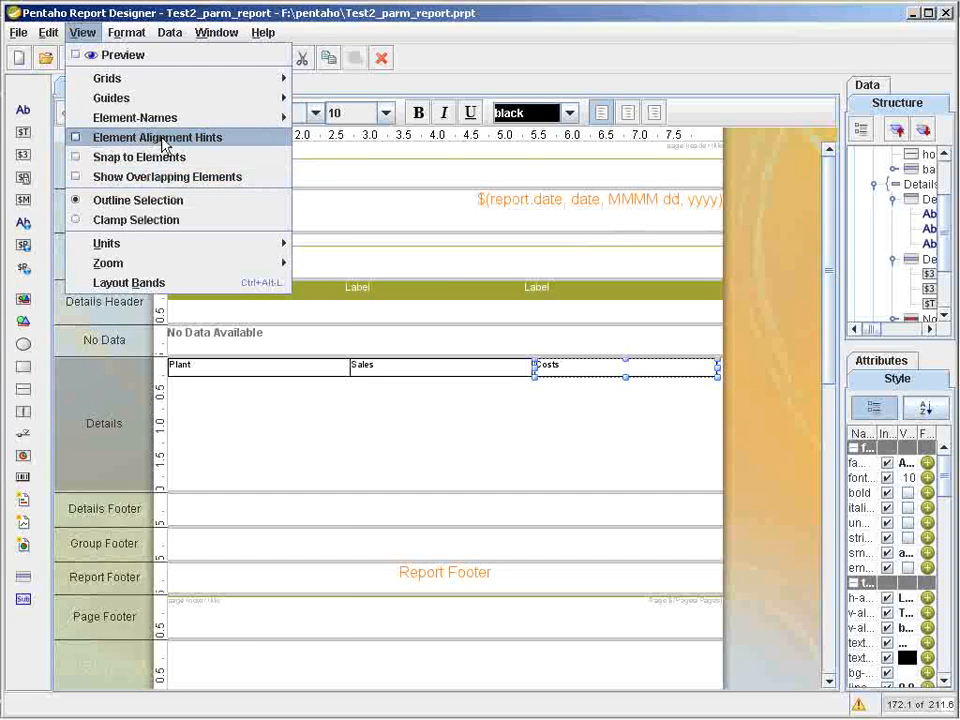
pyautogui.click(160, 137)
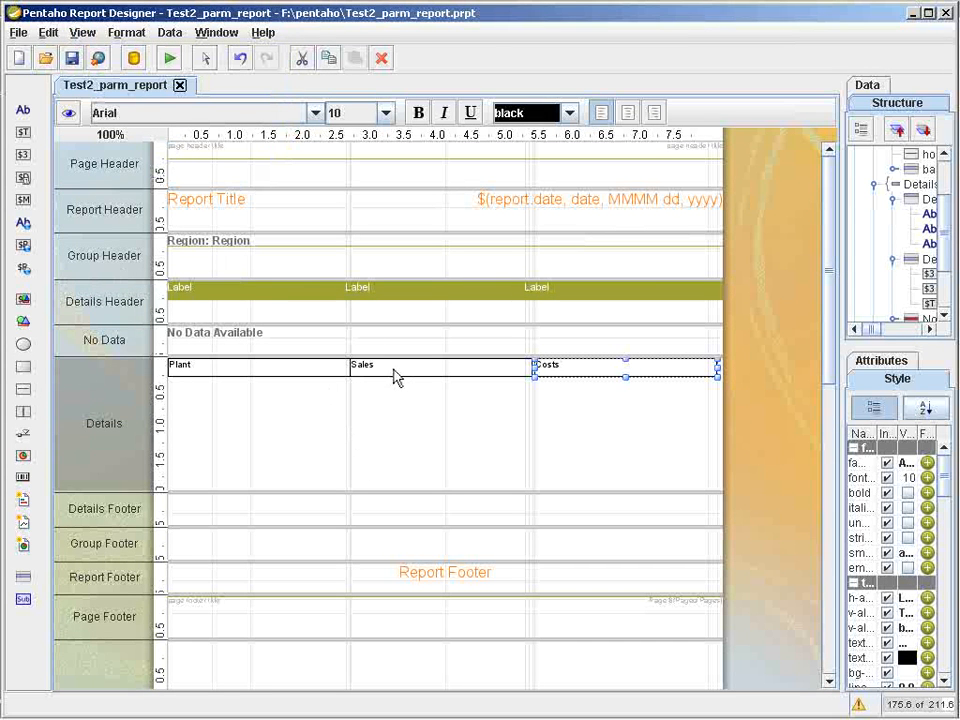
pyautogui.moveTo(392, 371)
pyautogui.mouseDown()
pyautogui.moveTo(392, 392)
pyautogui.moveTo(420, 399)
pyautogui.moveTo(397, 367)
pyautogui.mouseUp()
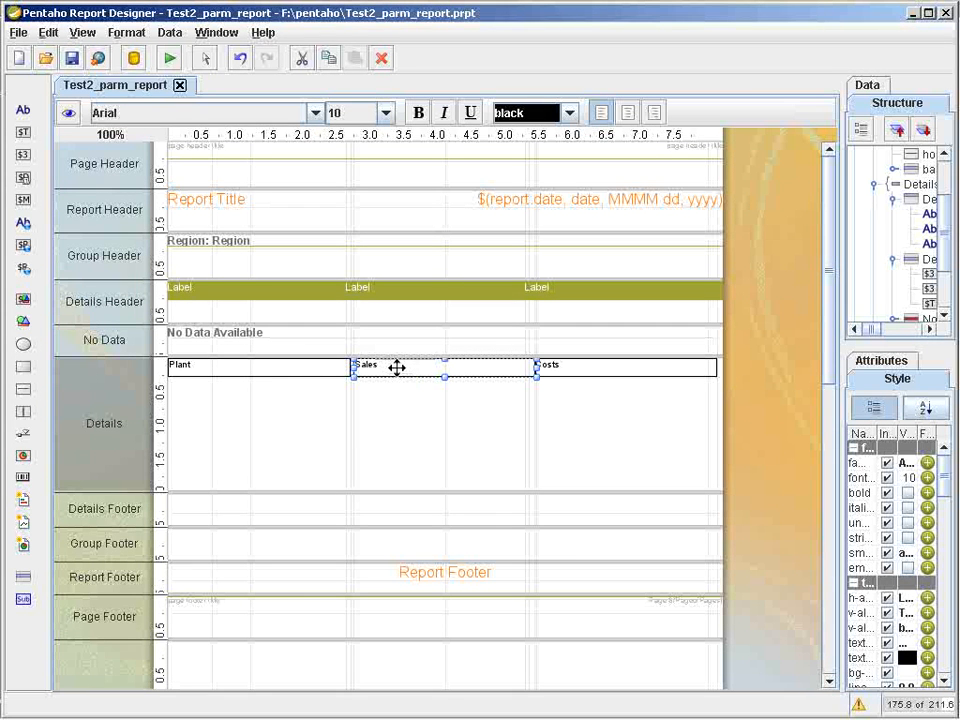
# Add vertical guides at about 2.7 and 5.35 inches with the Sales field aligned to the first, and check the report preview.
pyautogui.click(335, 135)
pyautogui.moveTo(337, 137); pyautogui.dragTo(350, 136)
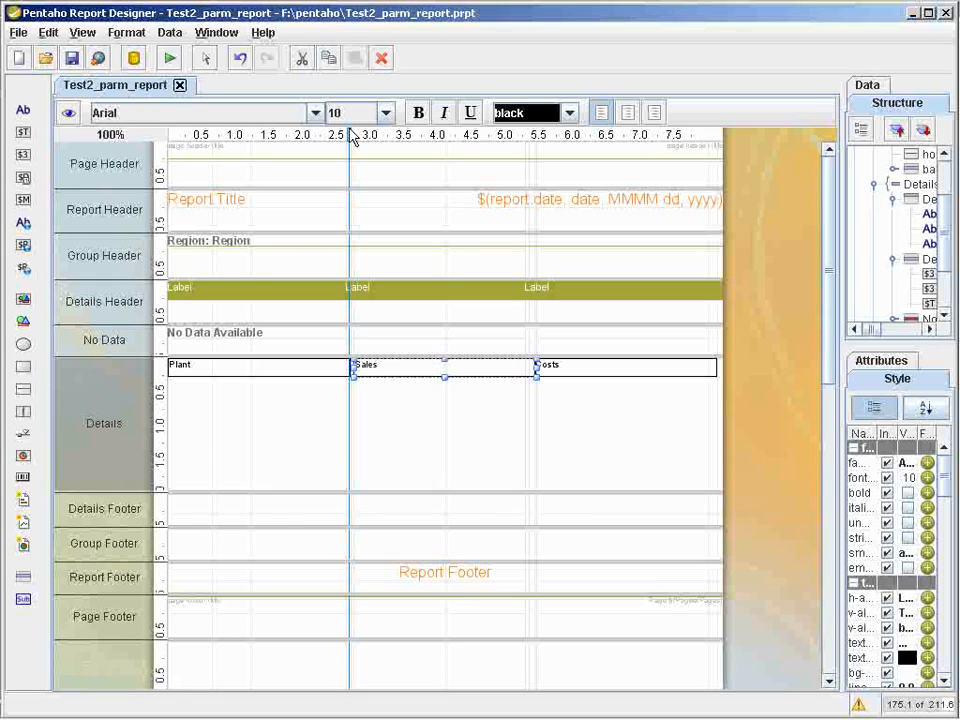
pyautogui.moveTo(426, 366); pyautogui.dragTo(418, 362)
pyautogui.click(529, 136)
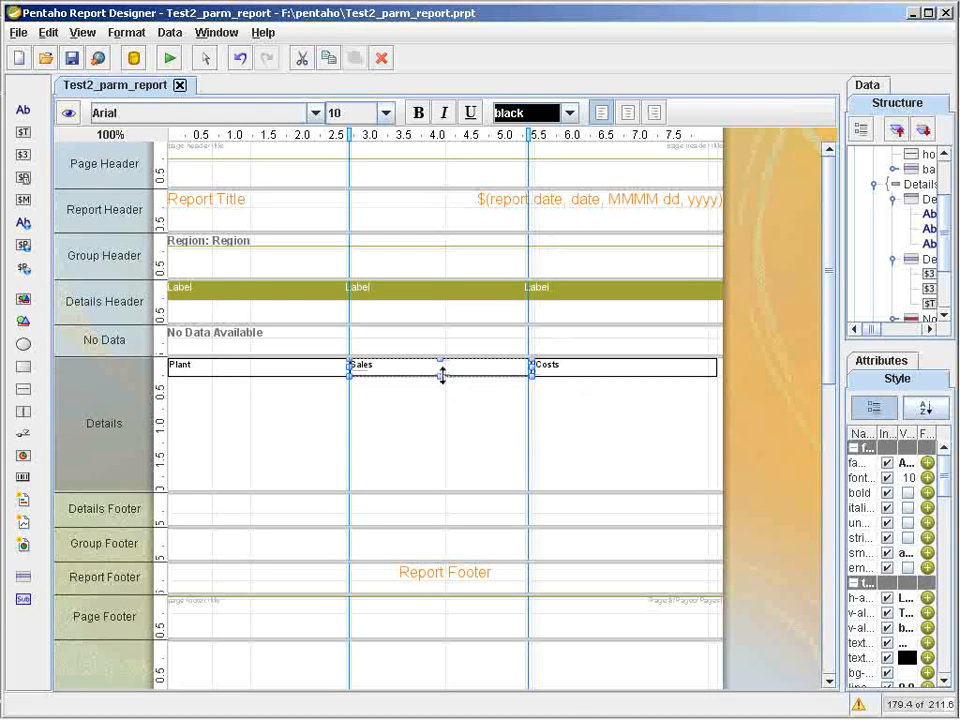
pyautogui.click(68, 113)
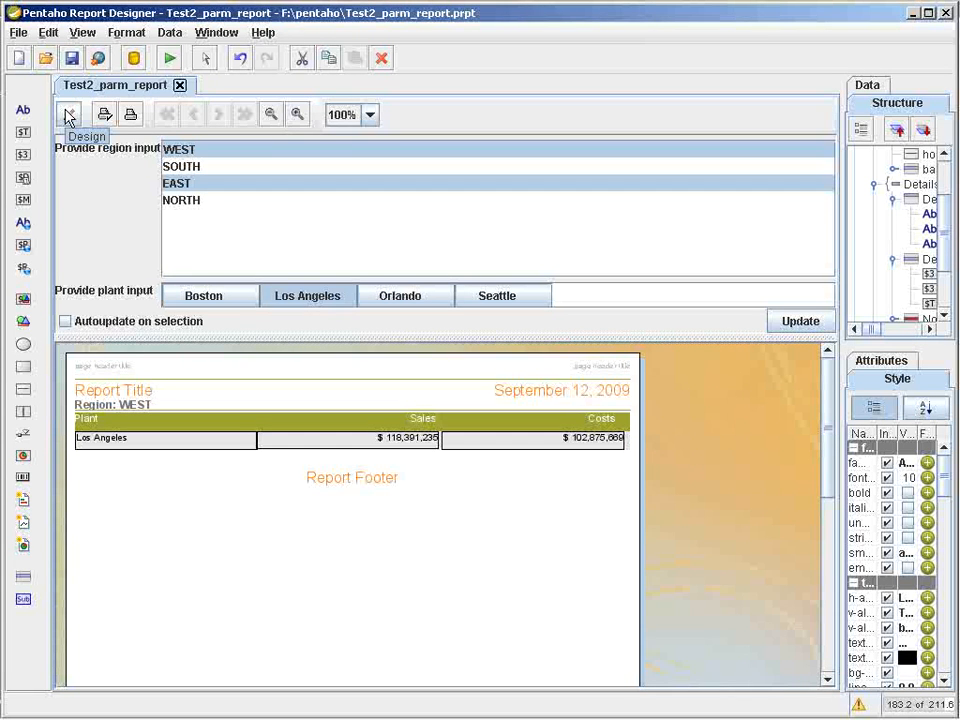
pyautogui.click(68, 116)
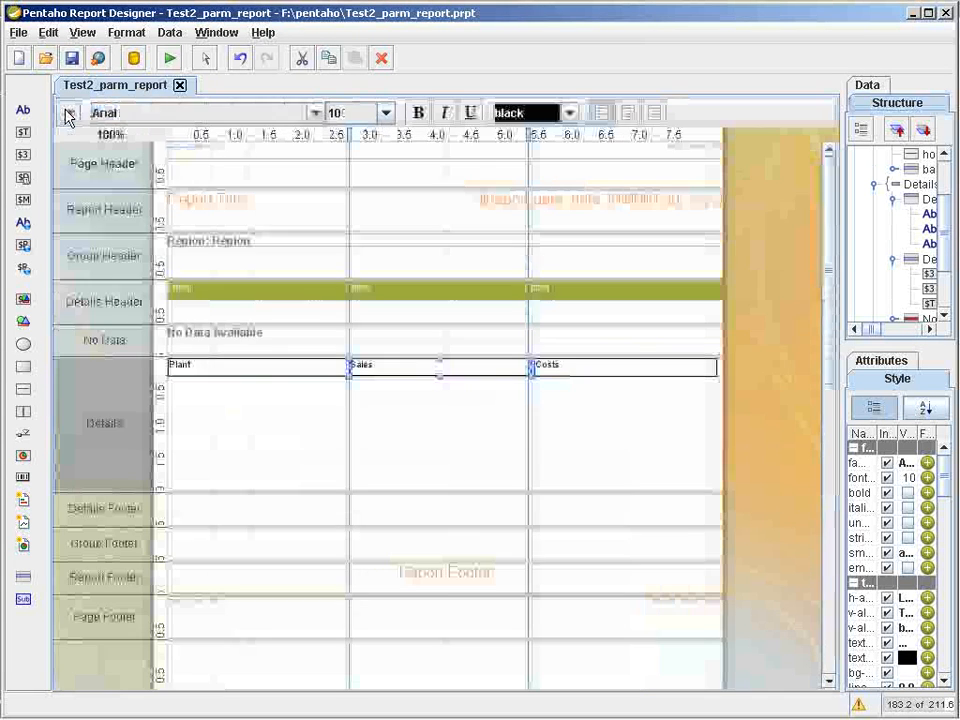
# Add a vertical guide at about 1.55 inches and narrow the first Details Header label and the Plant field to it.
pyautogui.click(700, 372)
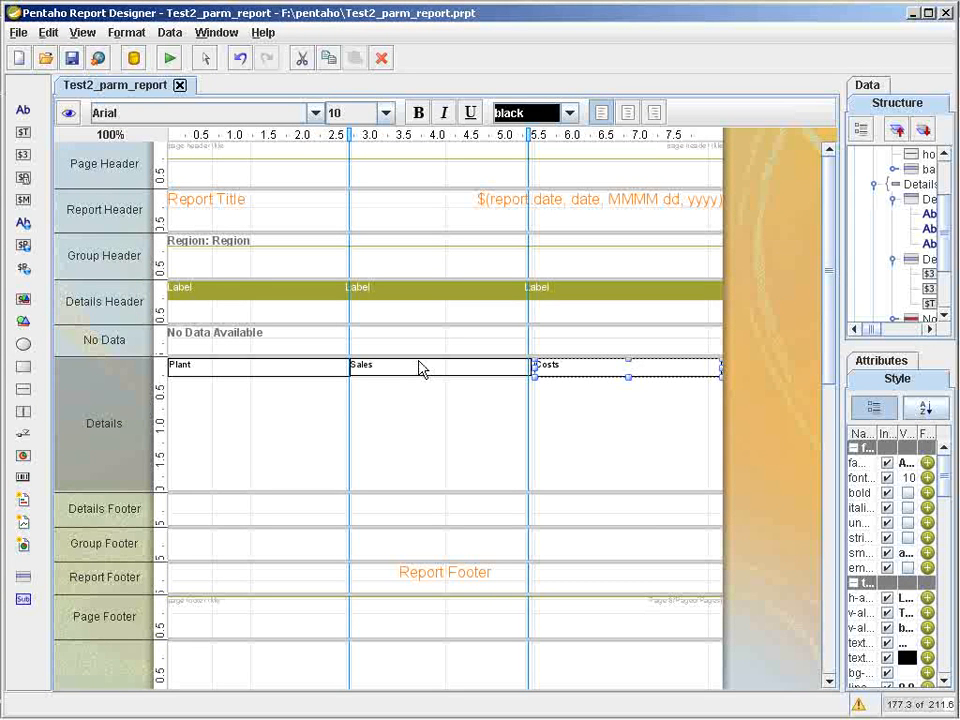
pyautogui.click(290, 287)
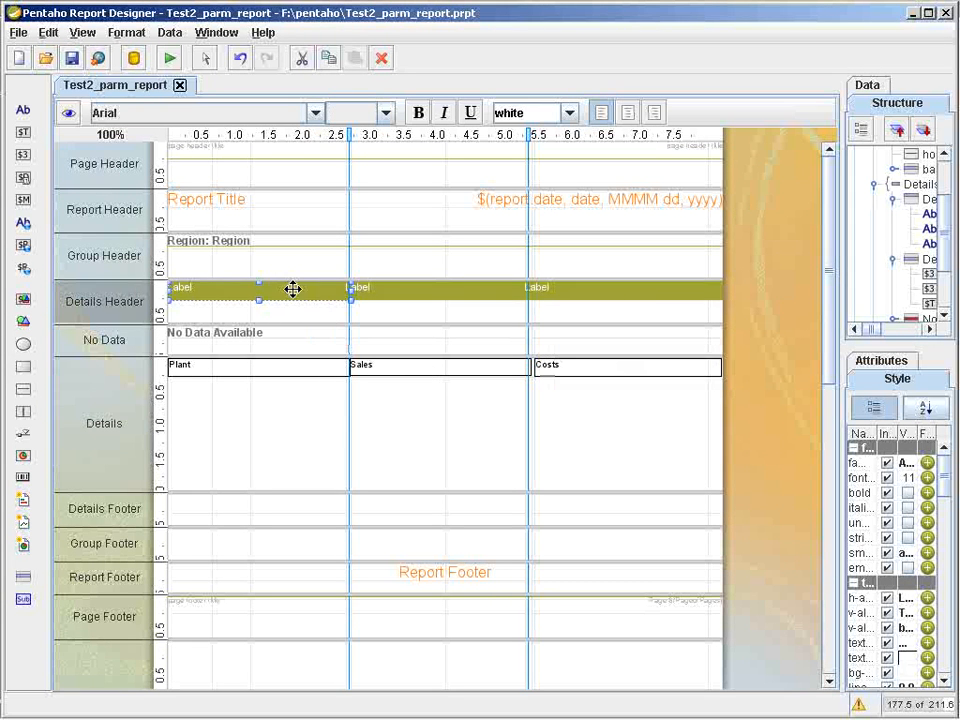
pyautogui.click(273, 136)
pyautogui.moveTo(351, 289); pyautogui.dragTo(273, 287)
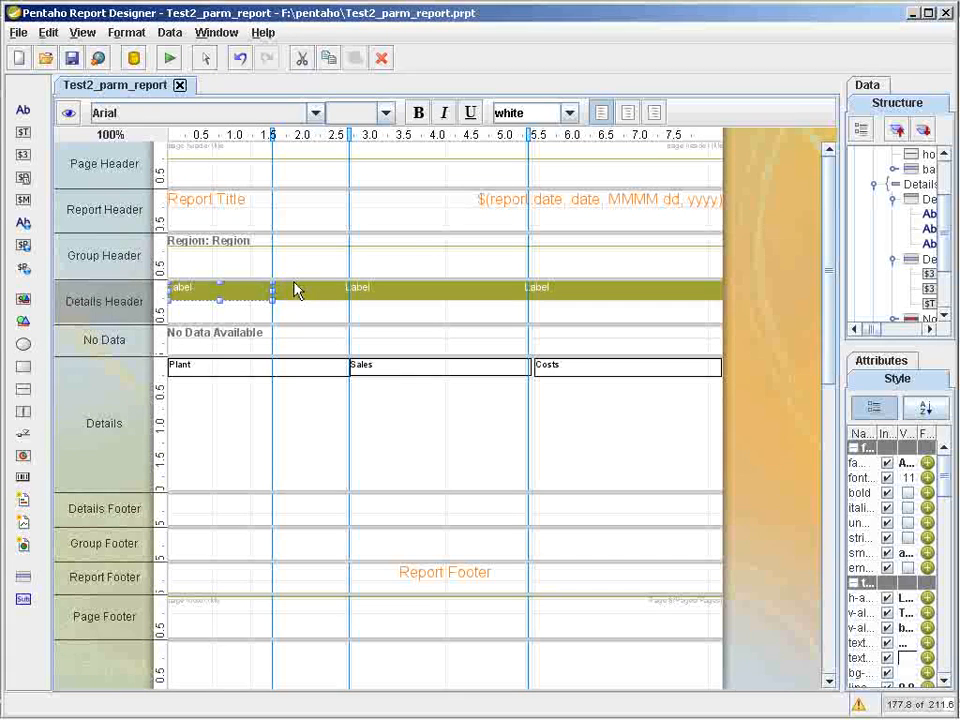
pyautogui.click(318, 370)
pyautogui.moveTo(352, 367); pyautogui.dragTo(275, 362)
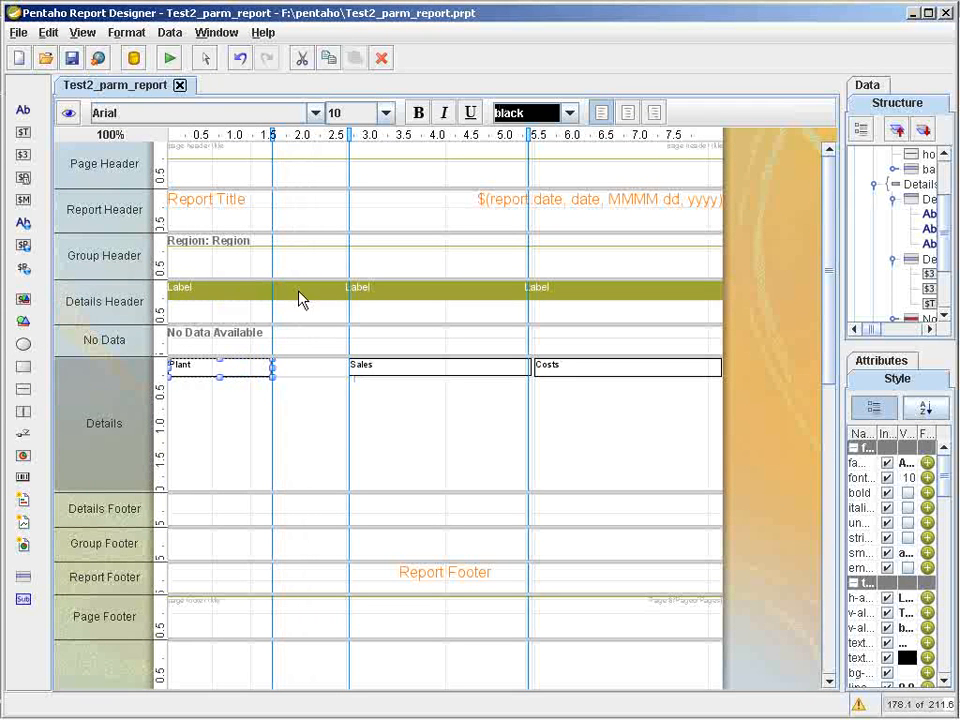
# Move the second Details Header label and the Sales field to start at the 1.55-inch guide.
pyautogui.click(358, 289)
pyautogui.moveTo(371, 289); pyautogui.dragTo(298, 285)
pyautogui.click(392, 364)
pyautogui.moveTo(425, 366); pyautogui.dragTo(349, 362)
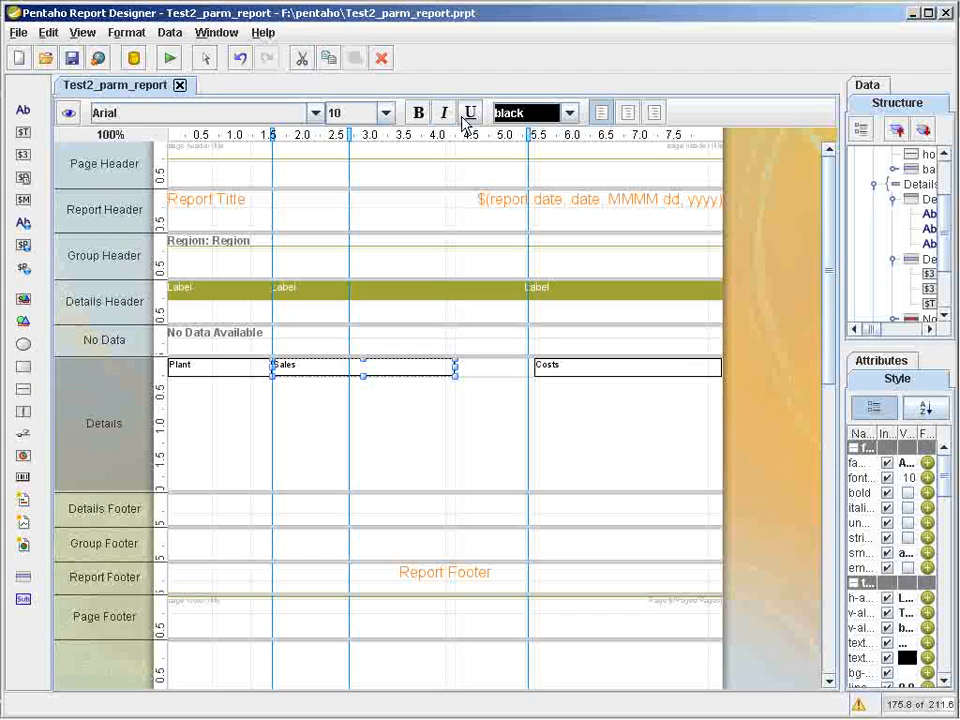
# Right-align the text of the Sales field and of its Details Header label.
pyautogui.click(652, 115)
pyautogui.click(338, 295)
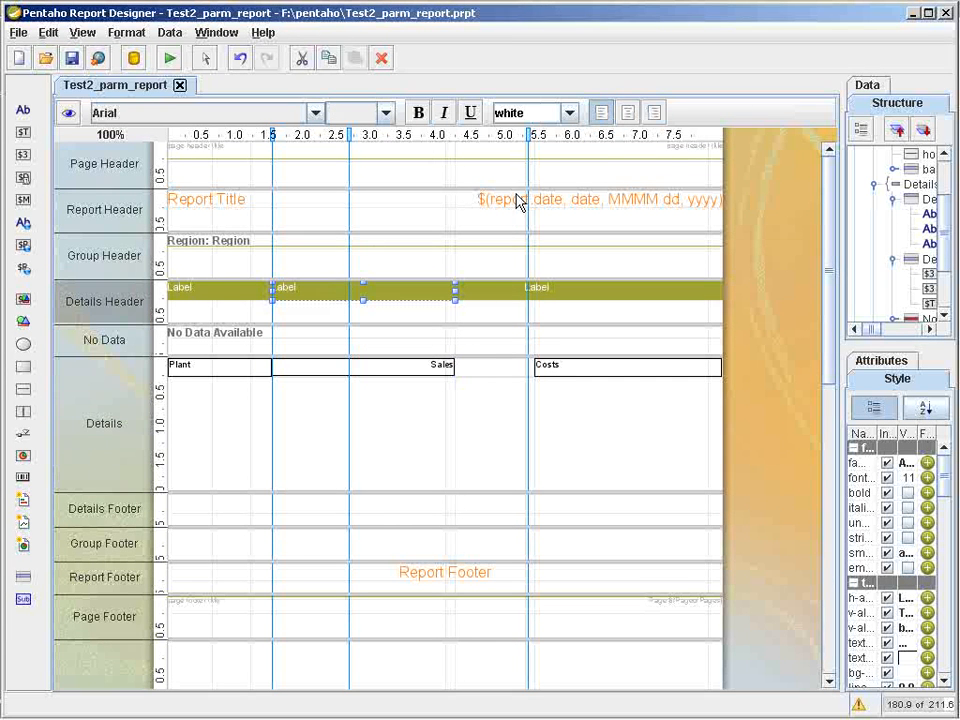
pyautogui.click(652, 112)
# Narrow the second Details Header label and the Sales field so both end at the 2.7-inch guide.
pyautogui.moveTo(456, 286); pyautogui.dragTo(352, 288)
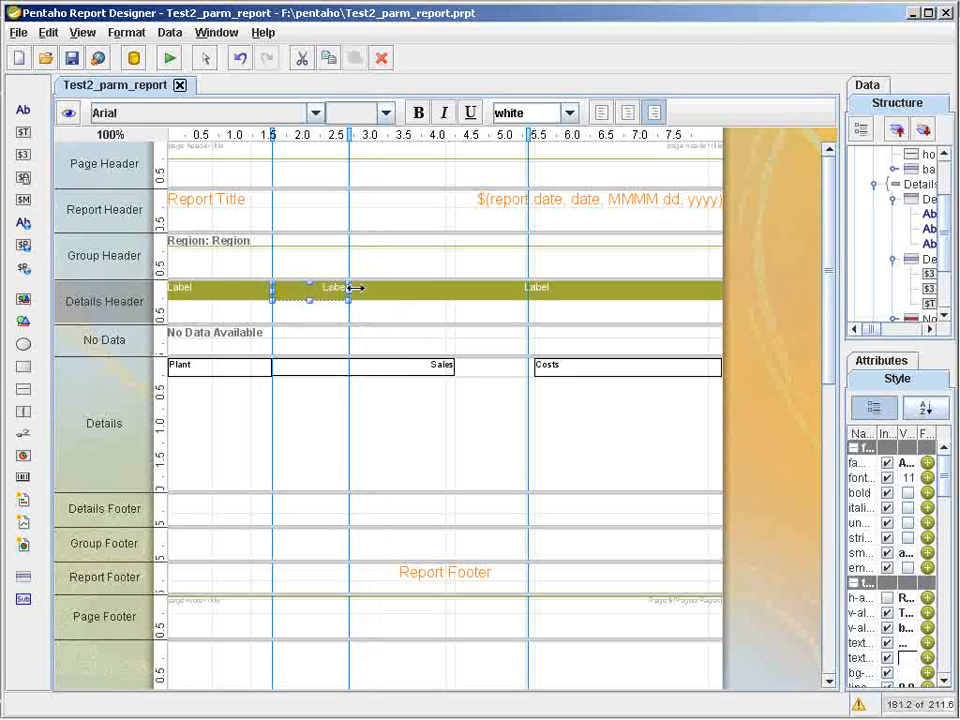
pyautogui.click(445, 366)
pyautogui.click(457, 374)
pyautogui.click(453, 367)
pyautogui.moveTo(369, 361); pyautogui.dragTo(350, 362)
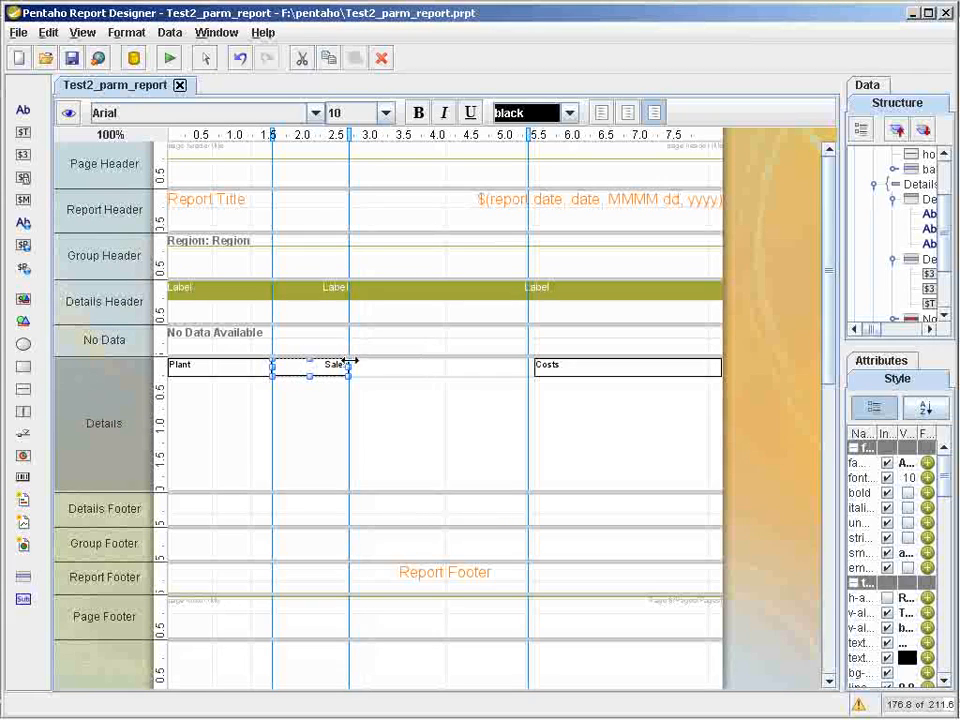
# Move the third Details Header label to start at the 2.7-inch guide and right-align its text.
pyautogui.click(481, 293)
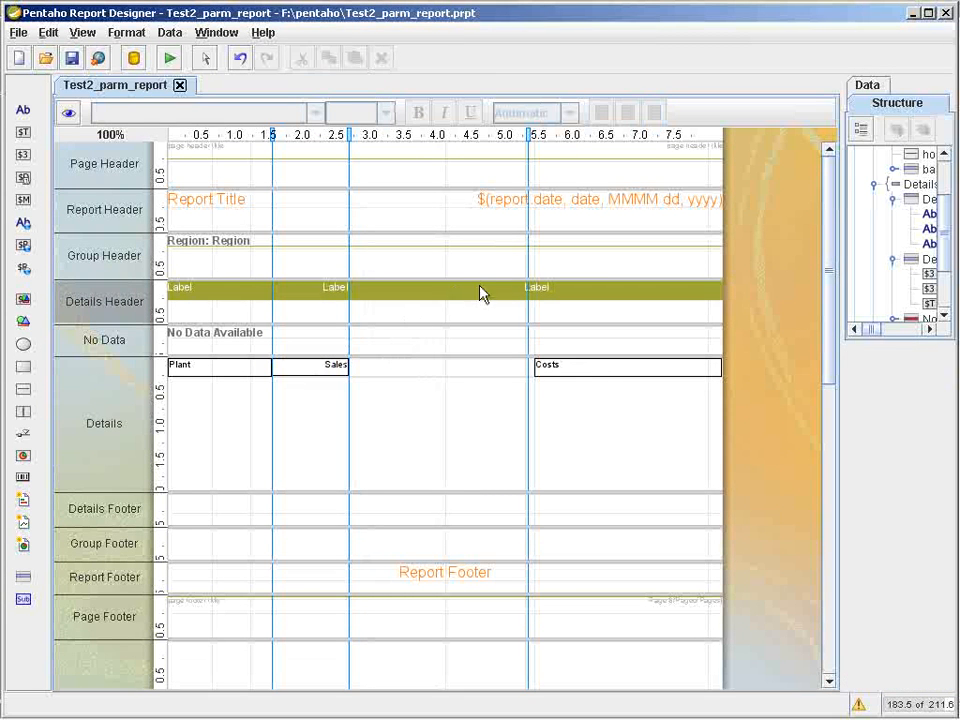
pyautogui.click(532, 292)
pyautogui.moveTo(555, 285); pyautogui.dragTo(384, 274)
pyautogui.click(654, 113)
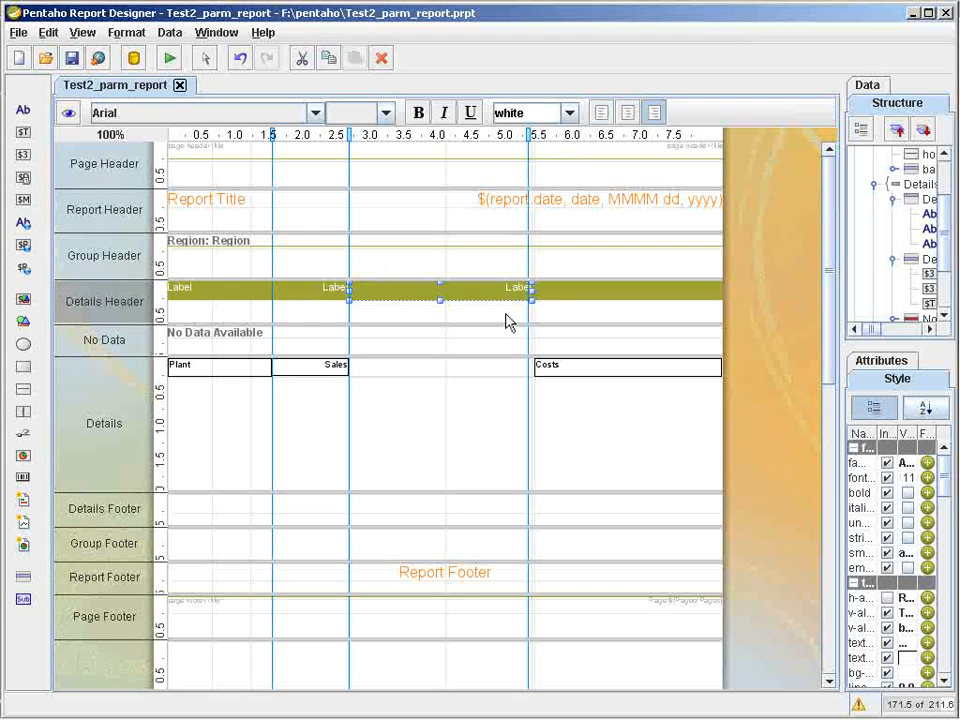
# Add a vertical guide at about 4.35 inches and fit the third header label and the Costs field between it and the 2.7-inch guide.
pyautogui.click(461, 135)
pyautogui.moveTo(531, 289); pyautogui.dragTo(461, 289)
pyautogui.moveTo(568, 371); pyautogui.dragTo(408, 352)
pyautogui.moveTo(534, 367); pyautogui.dragTo(460, 367)
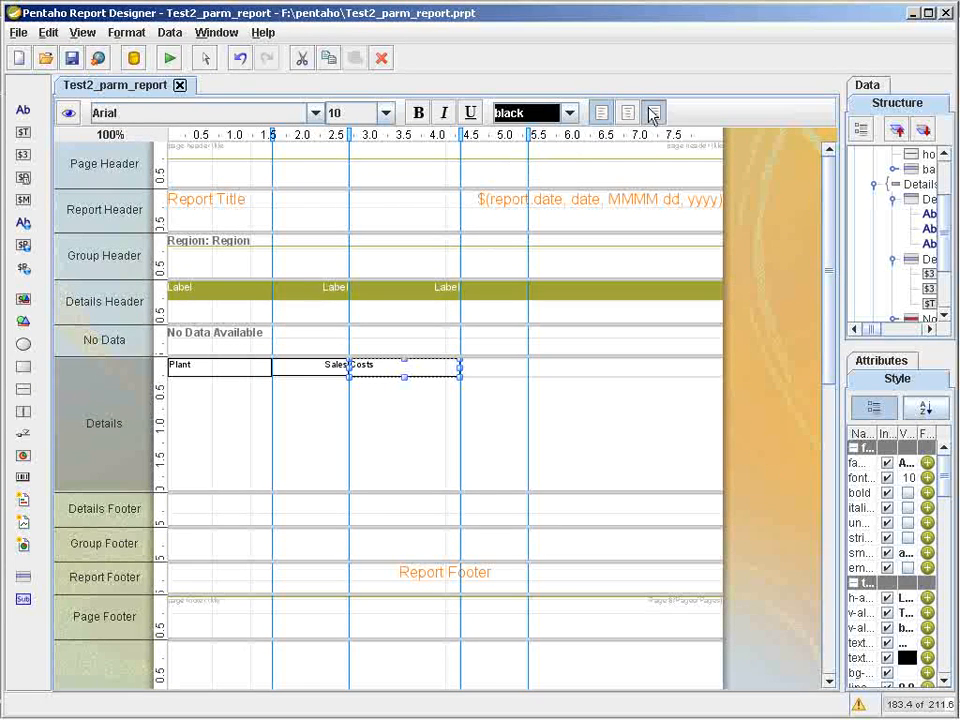
# Right-align the Costs field's text, and check the report preview before returning to the design view.
pyautogui.click(68, 113)
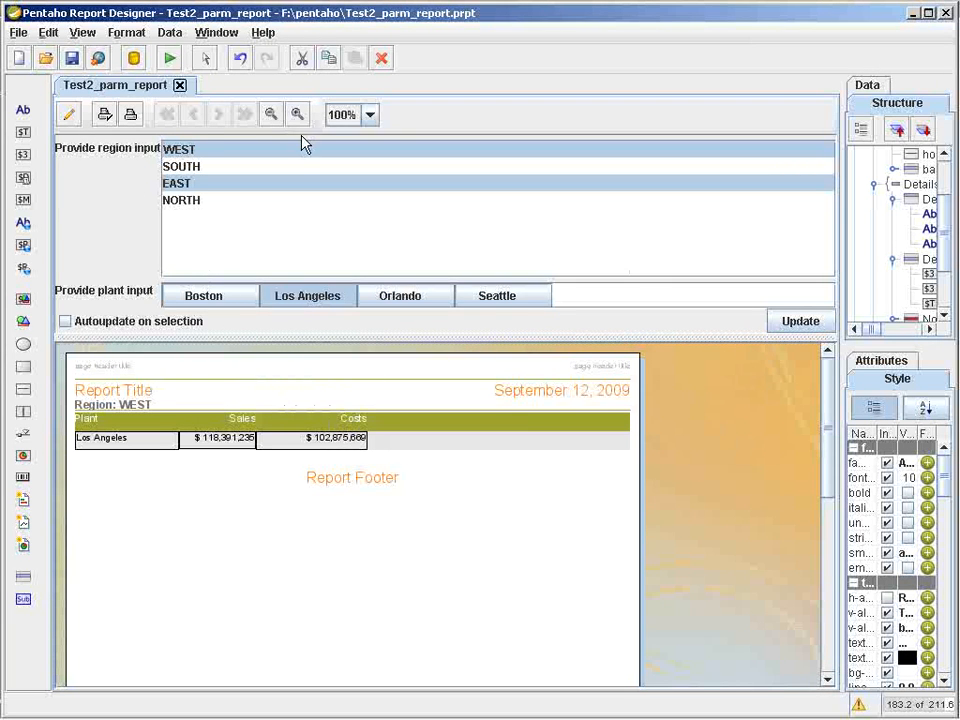
pyautogui.click(70, 114)
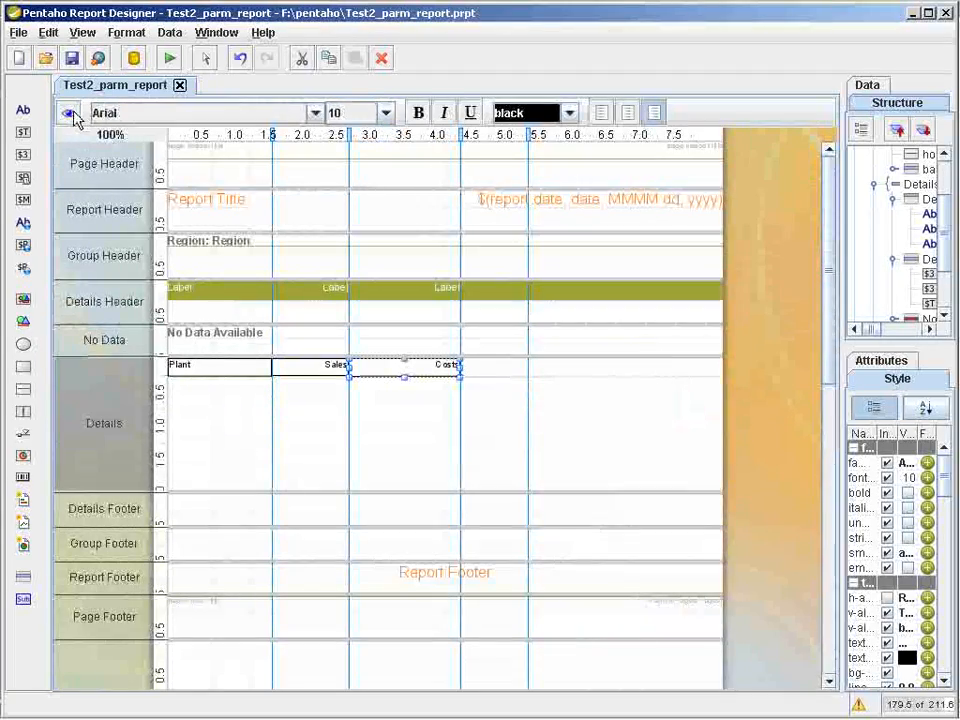